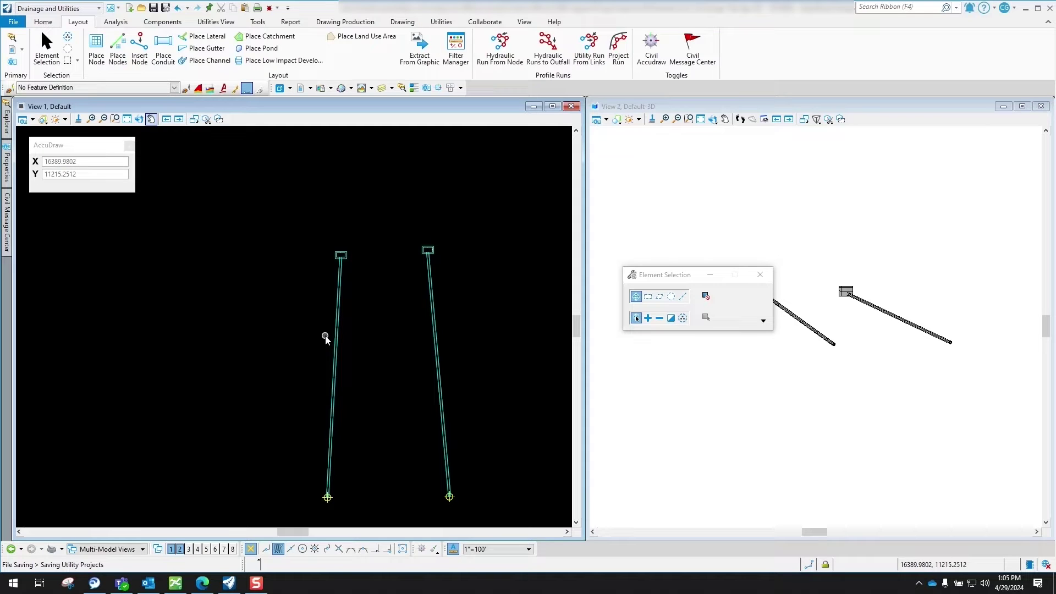
- Start a lateral with Tap as the tap node feature definition and Type A-D CV 2 x 2 (In Sag) as the node definition
click(206, 37)
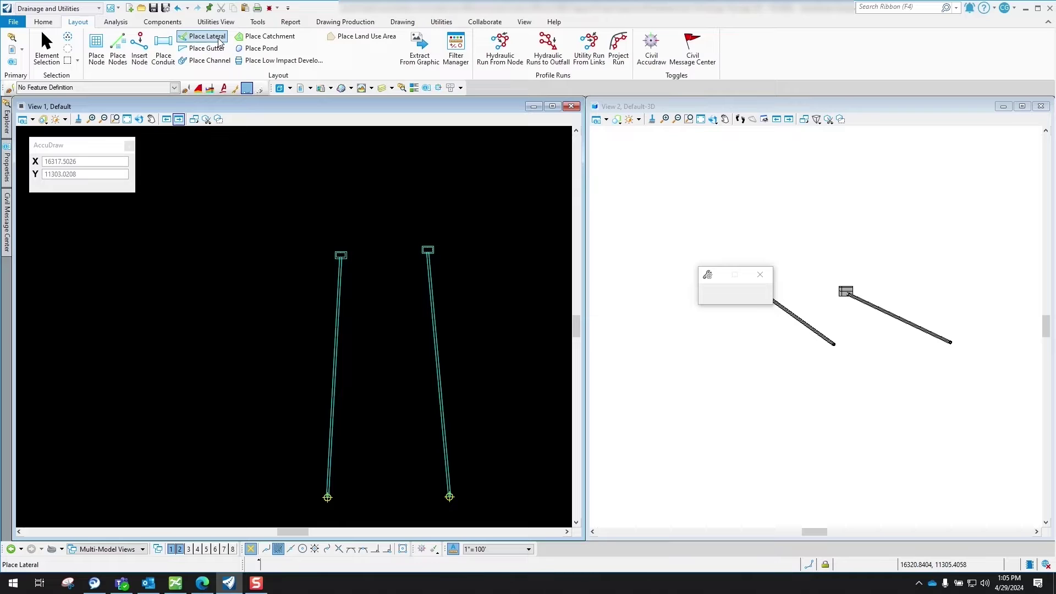
drag(688, 274, 402, 197)
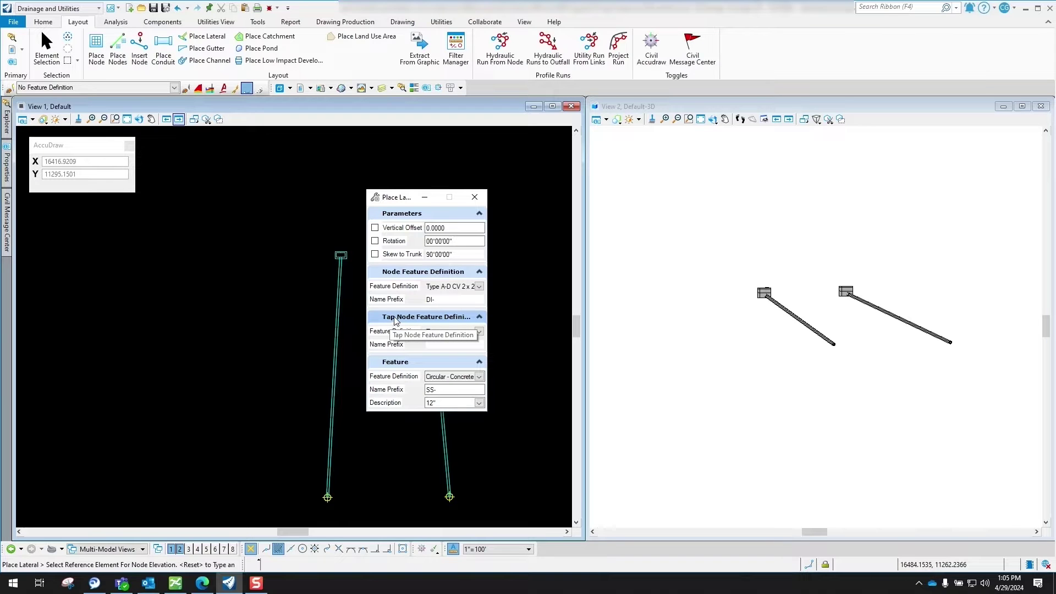
click(479, 331)
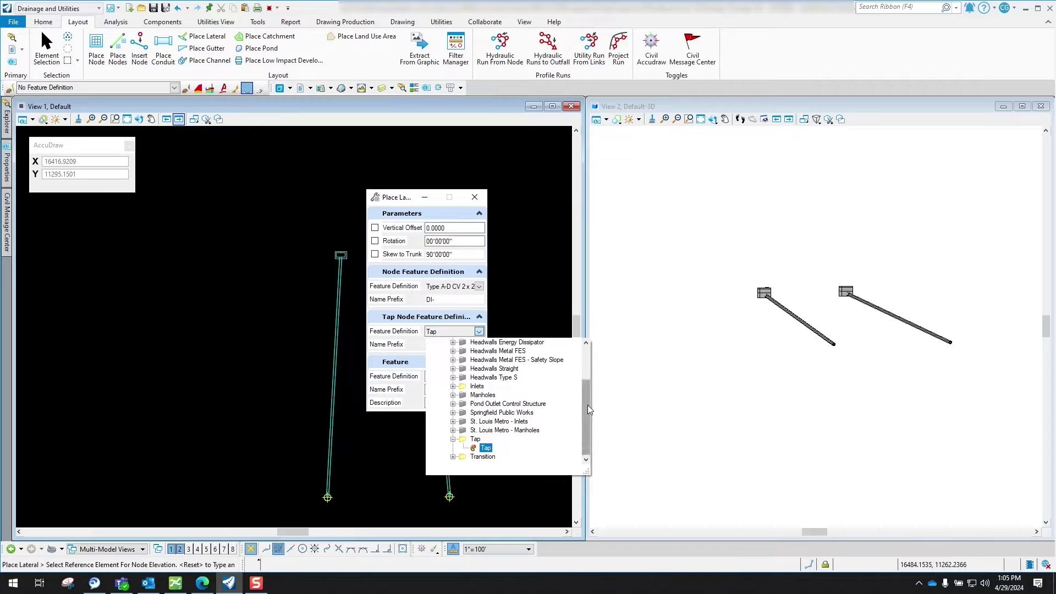
drag(587, 405, 583, 361)
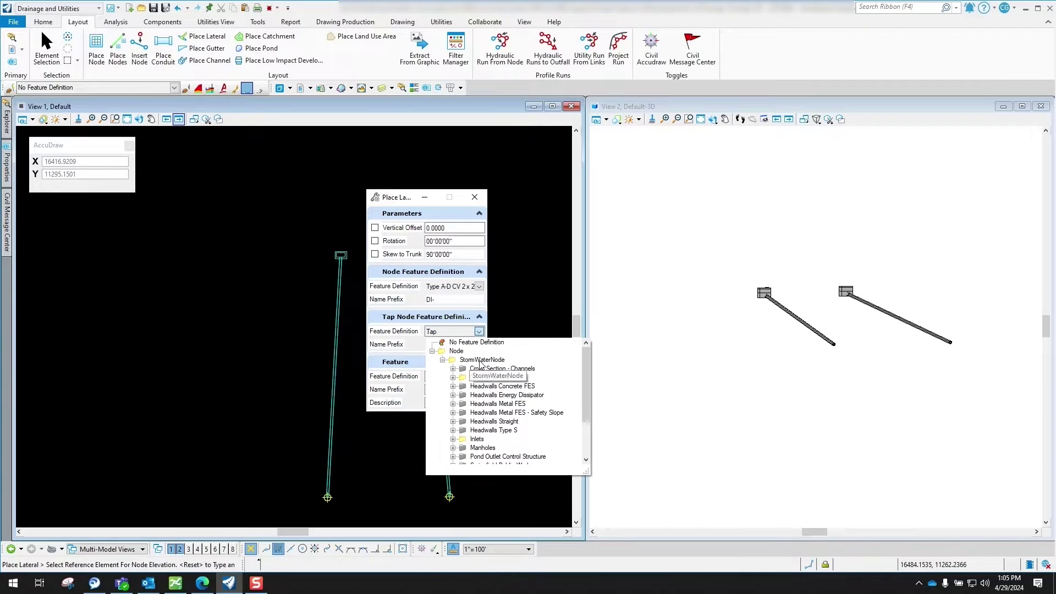
drag(587, 362, 587, 401)
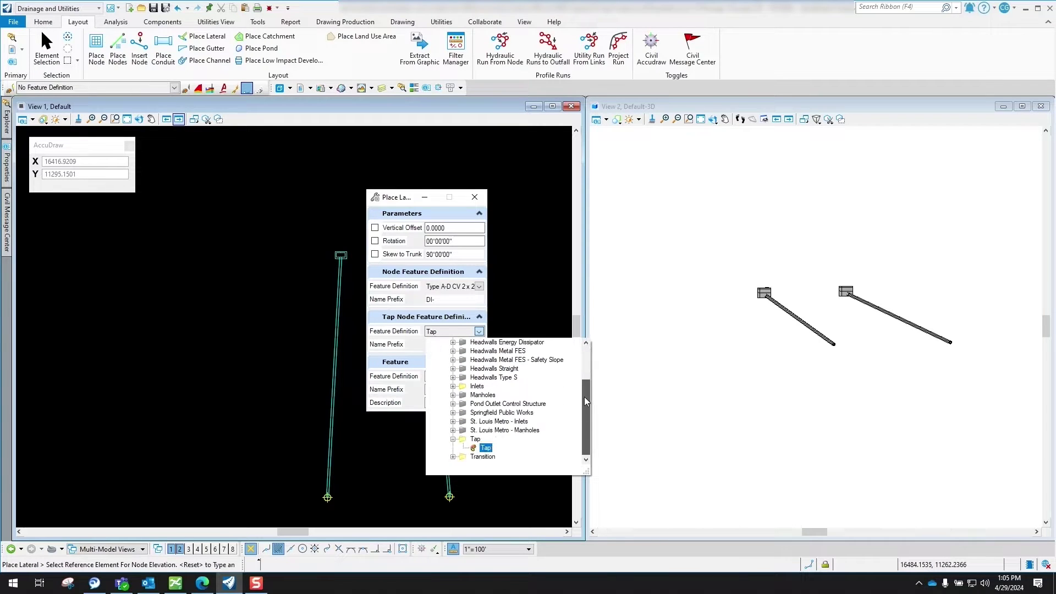
click(486, 448)
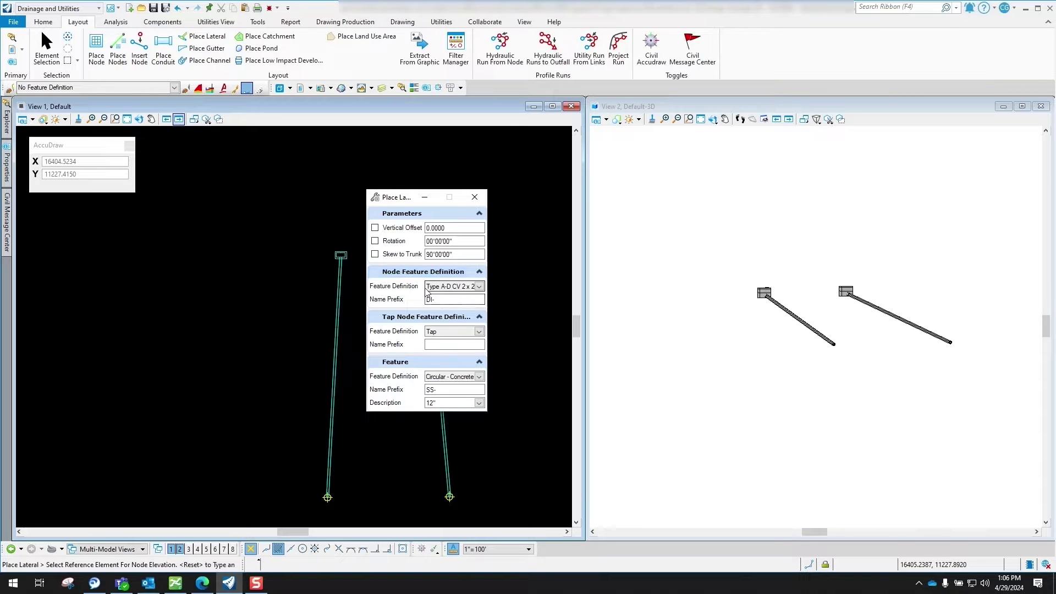
click(479, 287)
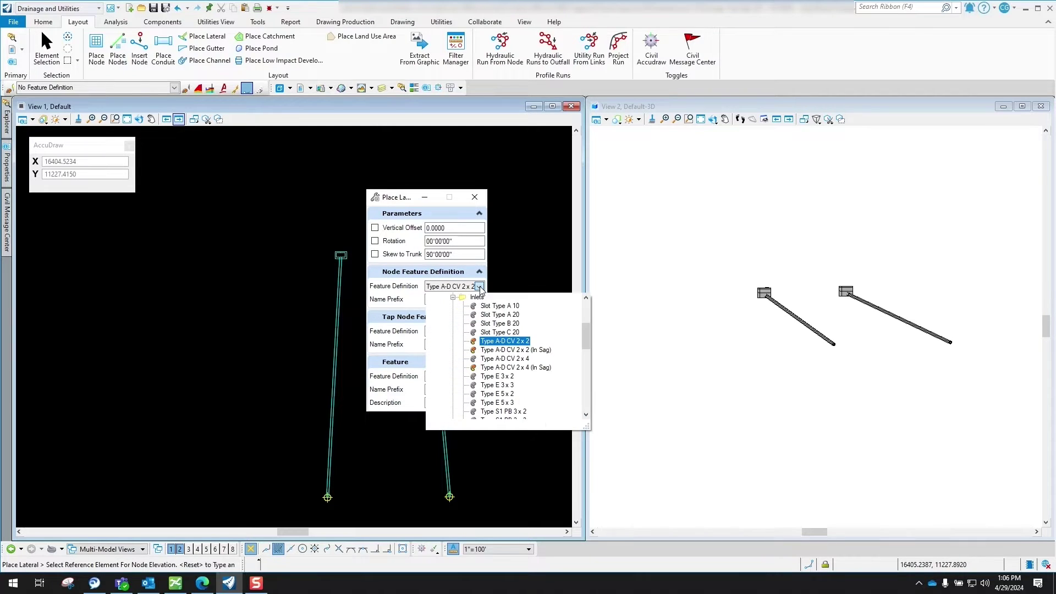
click(521, 350)
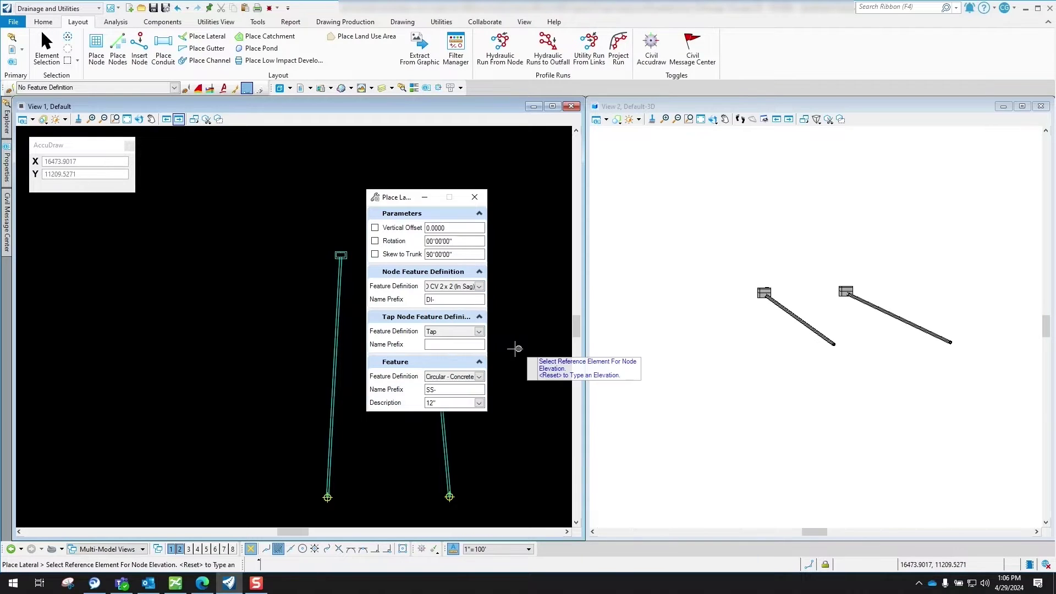
- Tap the lateral into the western trunk pipe and locate its inlet about 15.6 ft to the west at elevation 95
right_click(232, 304)
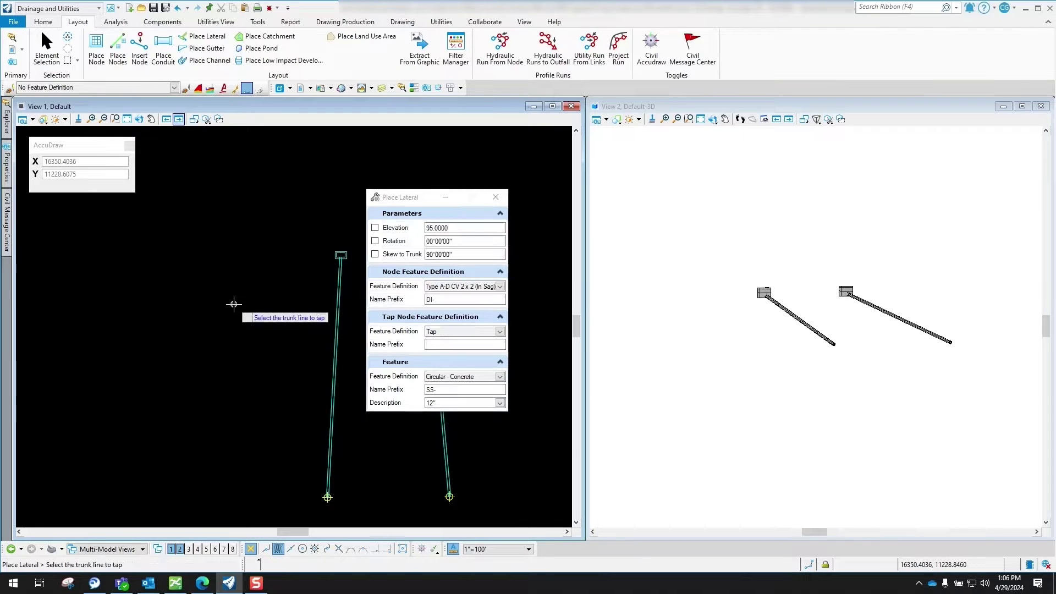
click(375, 228)
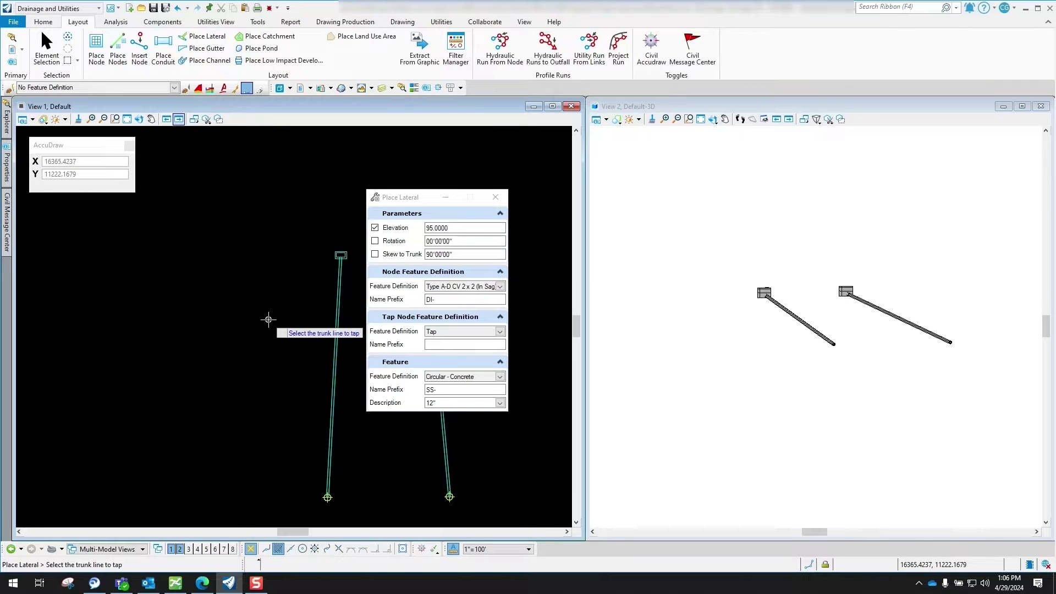
click(337, 325)
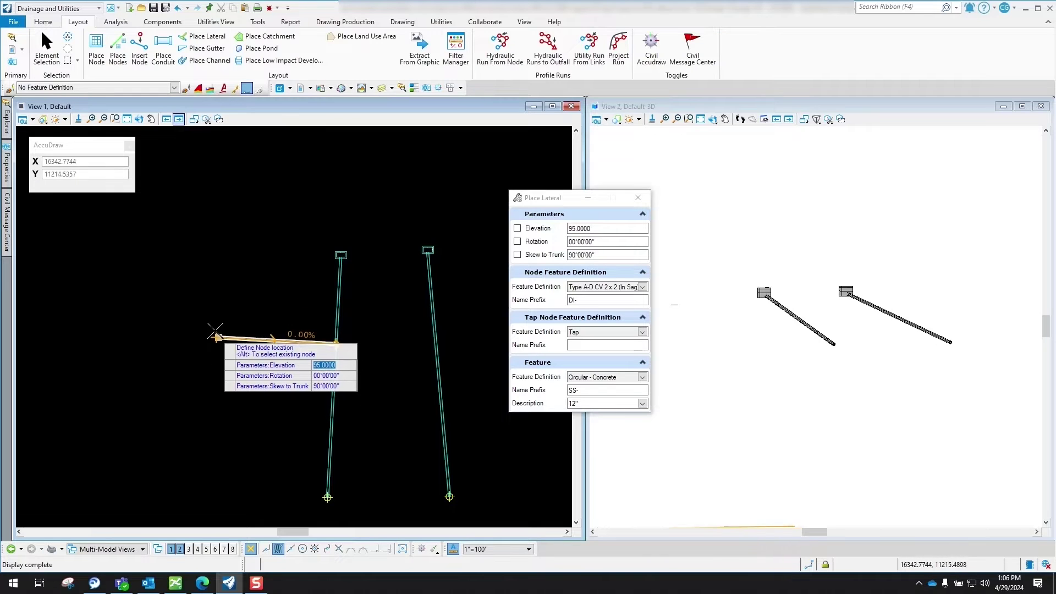
scroll(217, 338, up, 2)
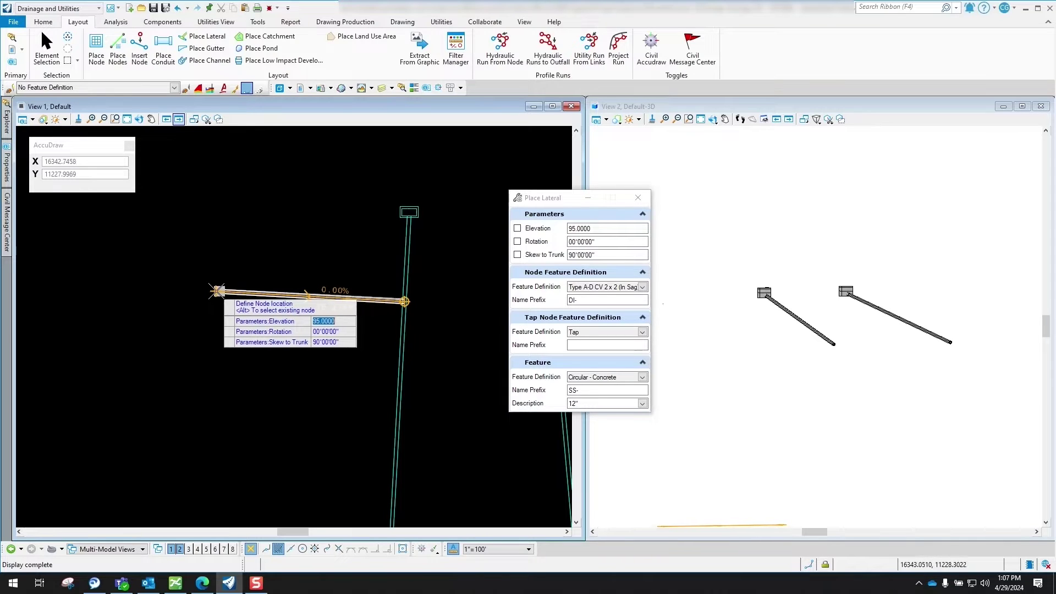
click(220, 332)
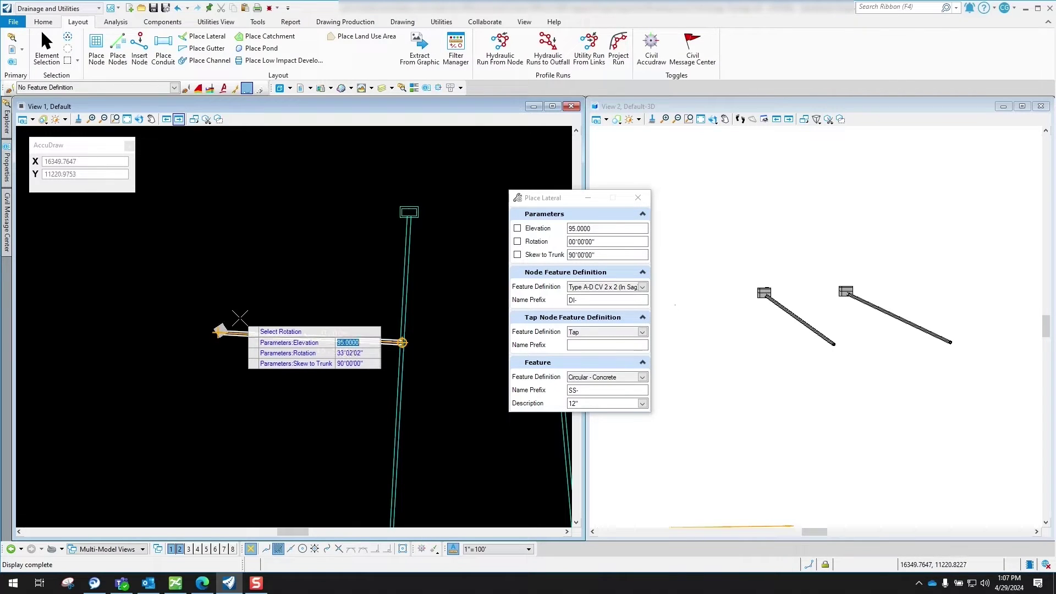
- Set the new inlet's rotation to 0 and finish placing the lateral
key(Tab)
text(0)
key(Tab)
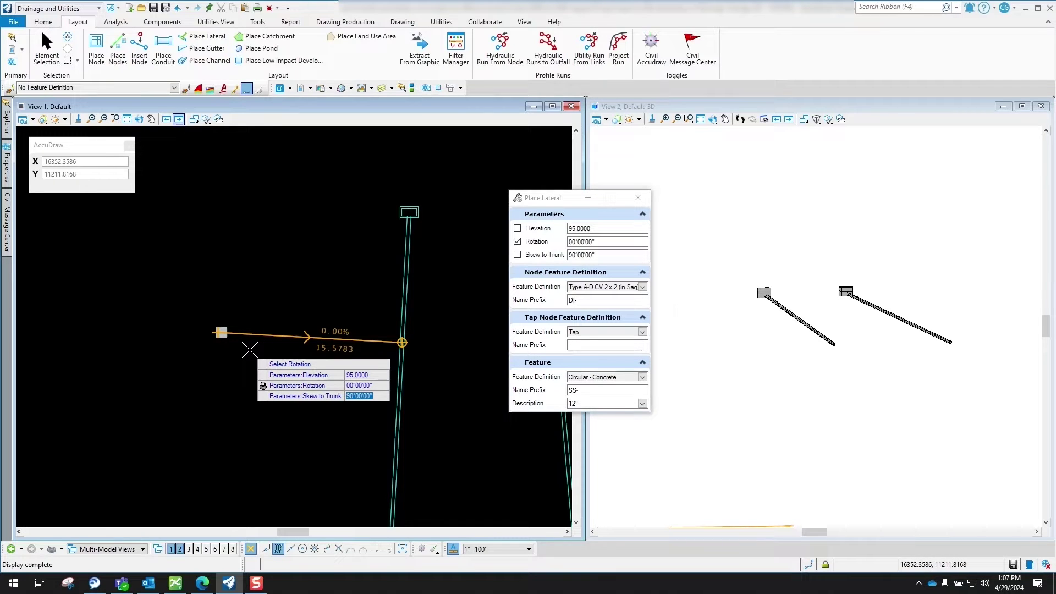
click(249, 350)
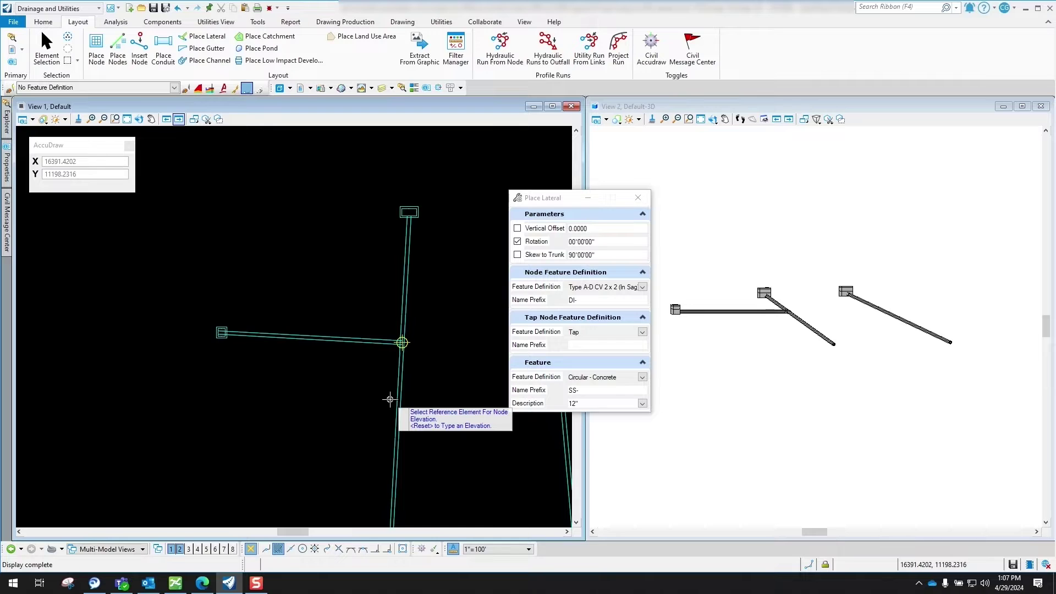
key(Escape)
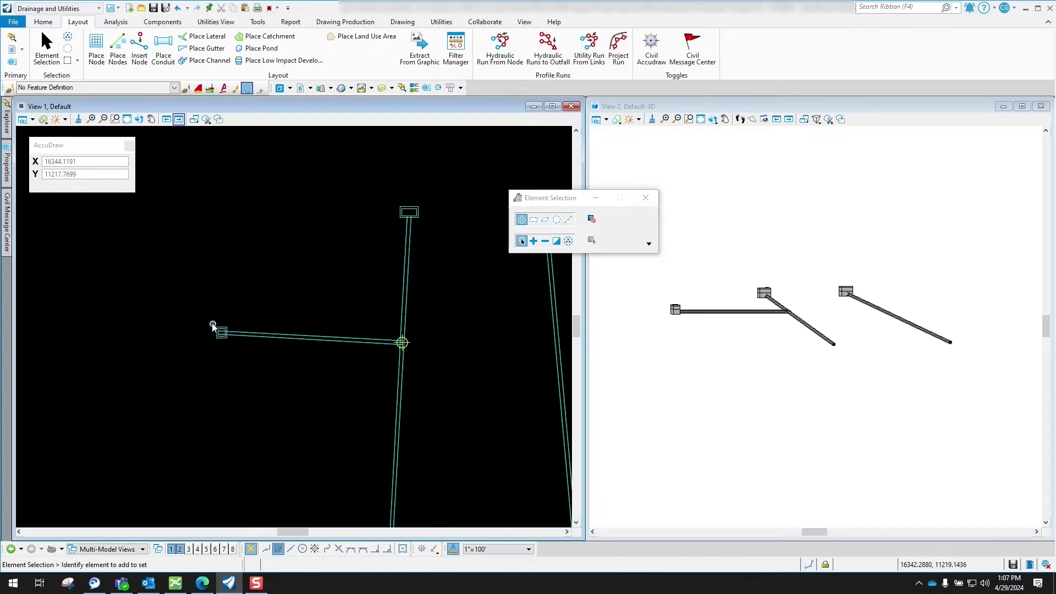
- Reconnect the inlet end of the lateral pipe to the east side of the new inlet box
scroll(213, 322, up, 5)
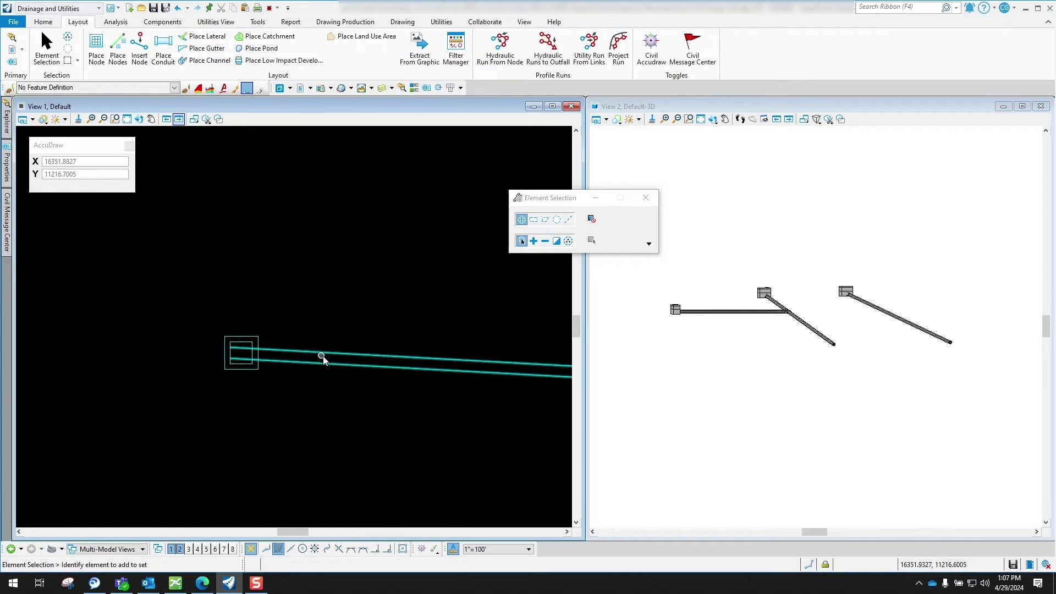
click(295, 356)
click(251, 356)
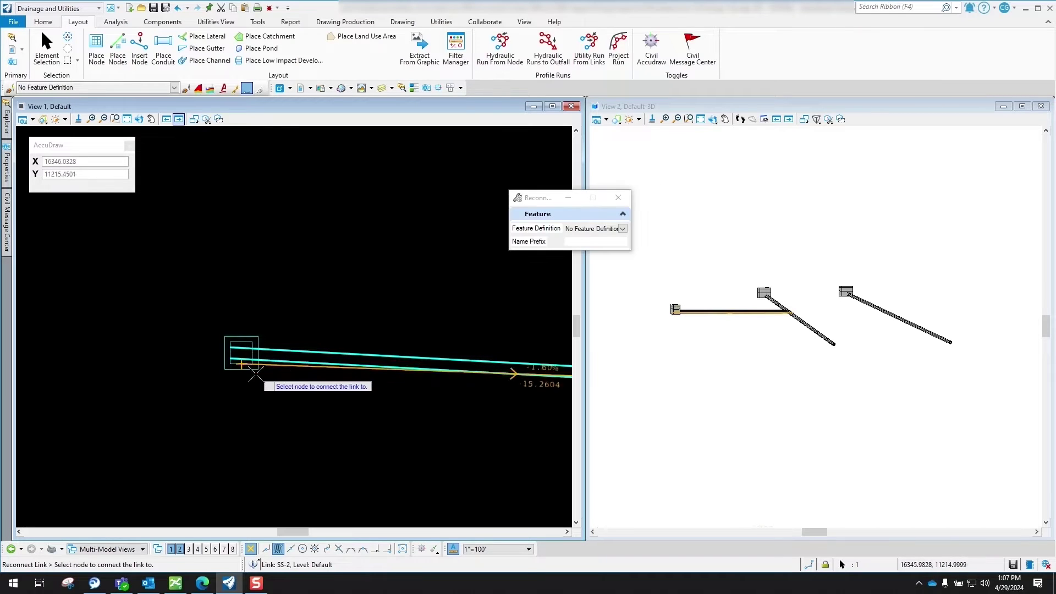
click(252, 355)
scroll(161, 404, down, 5)
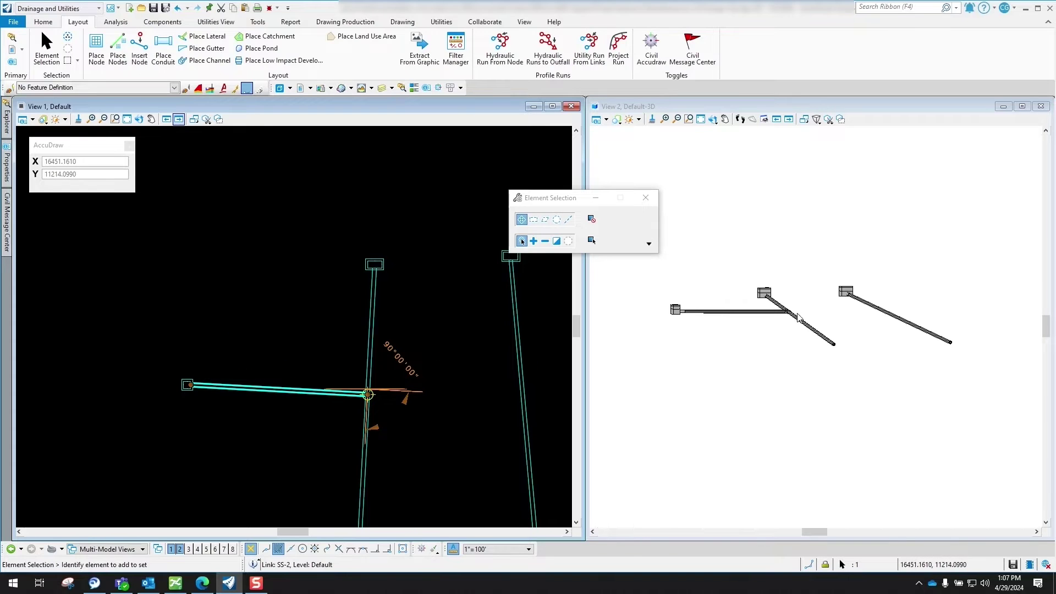
scroll(783, 318, up, 6)
scroll(861, 307, down, 6)
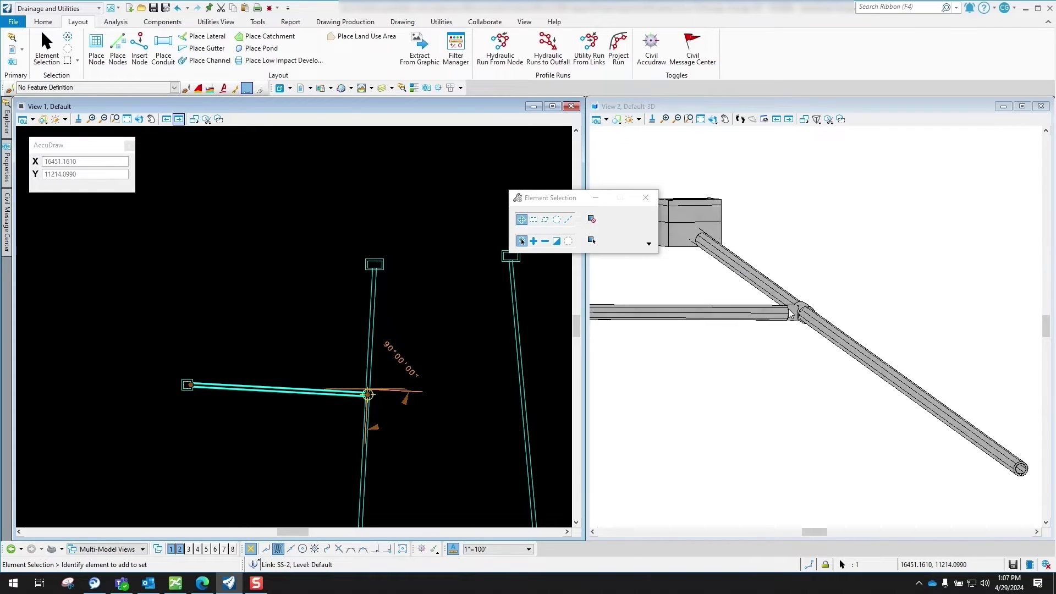
scroll(254, 274, down, 3)
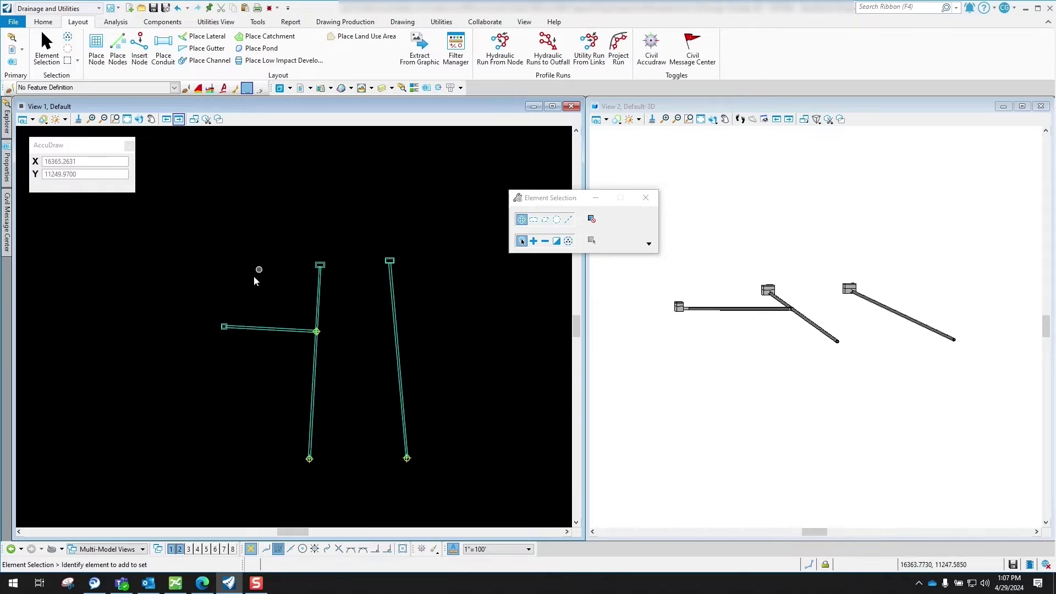
- Set the new inlet's Flow (Additional Carryover) to 3.0 cfs in its drainage properties
scroll(223, 330, up, 3)
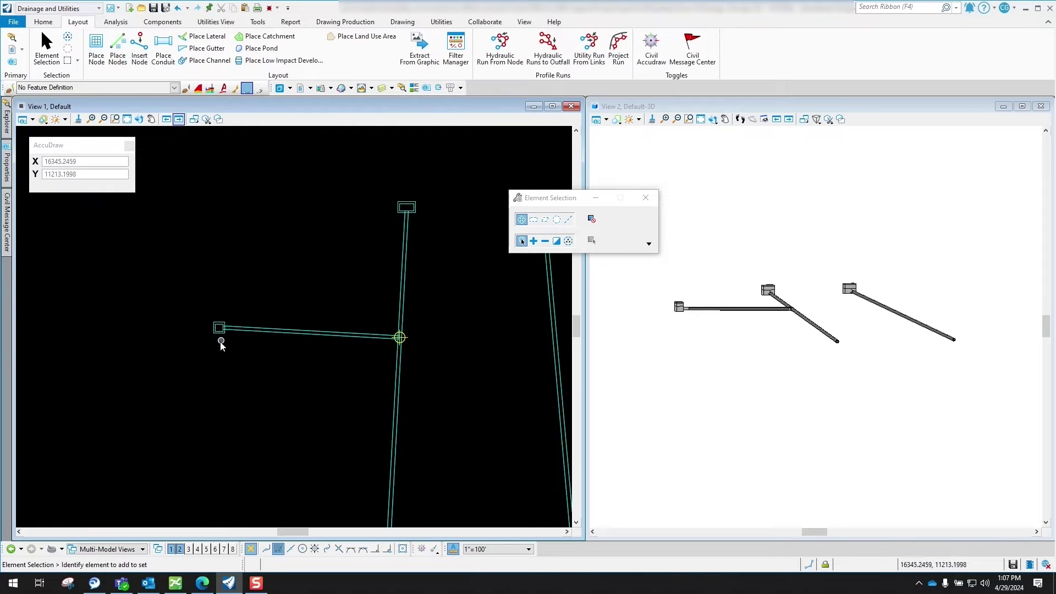
click(217, 335)
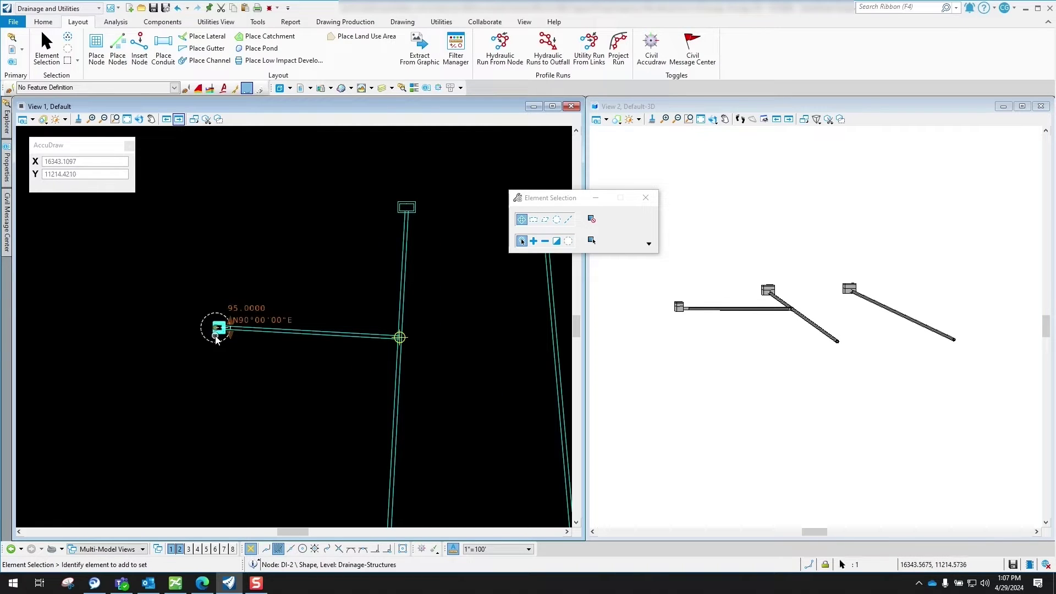
click(241, 332)
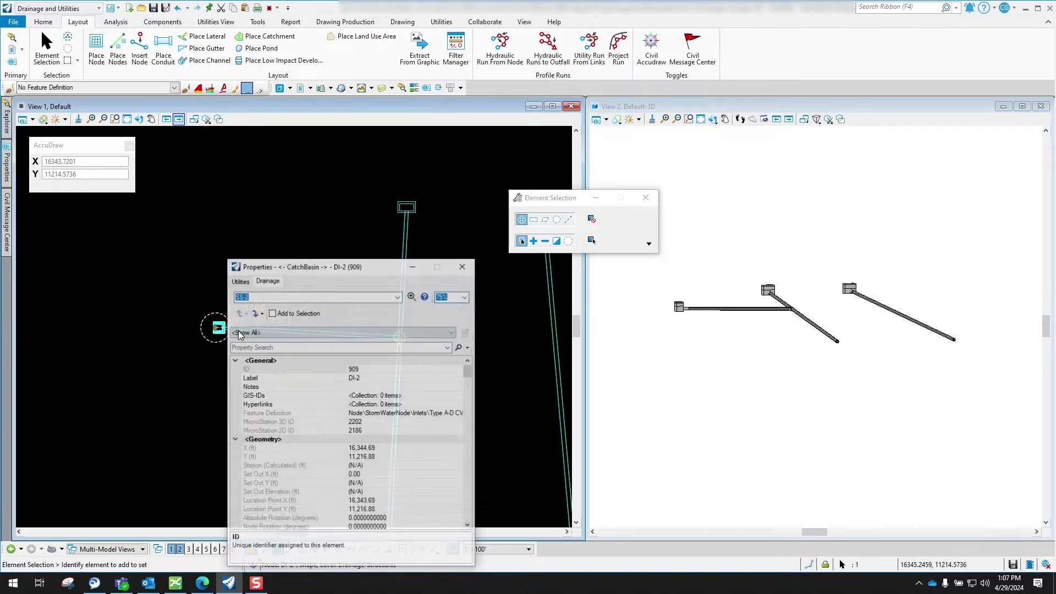
drag(319, 262, 328, 164)
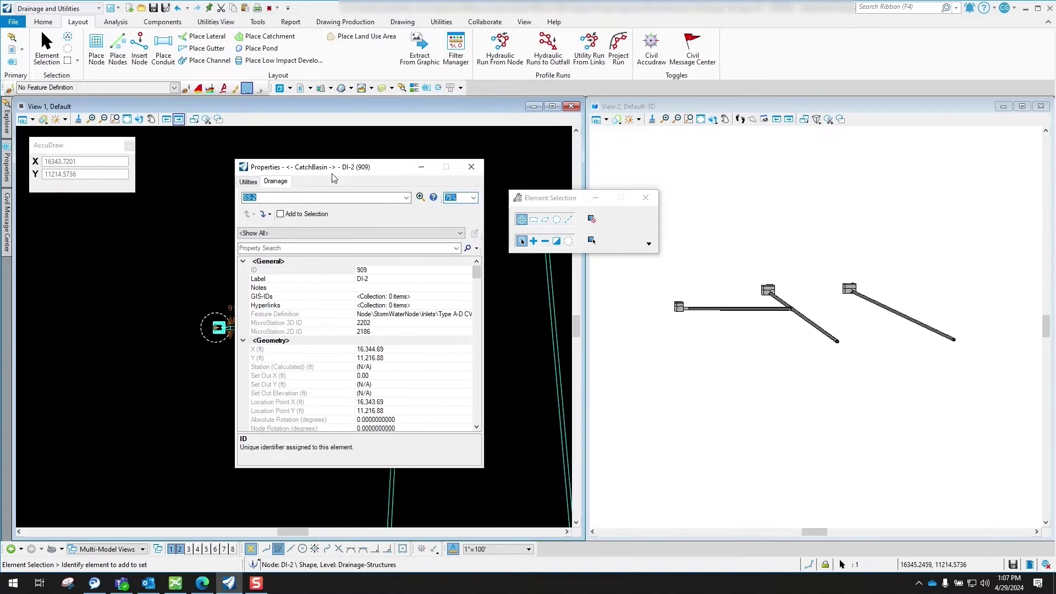
scroll(373, 350, down, 6)
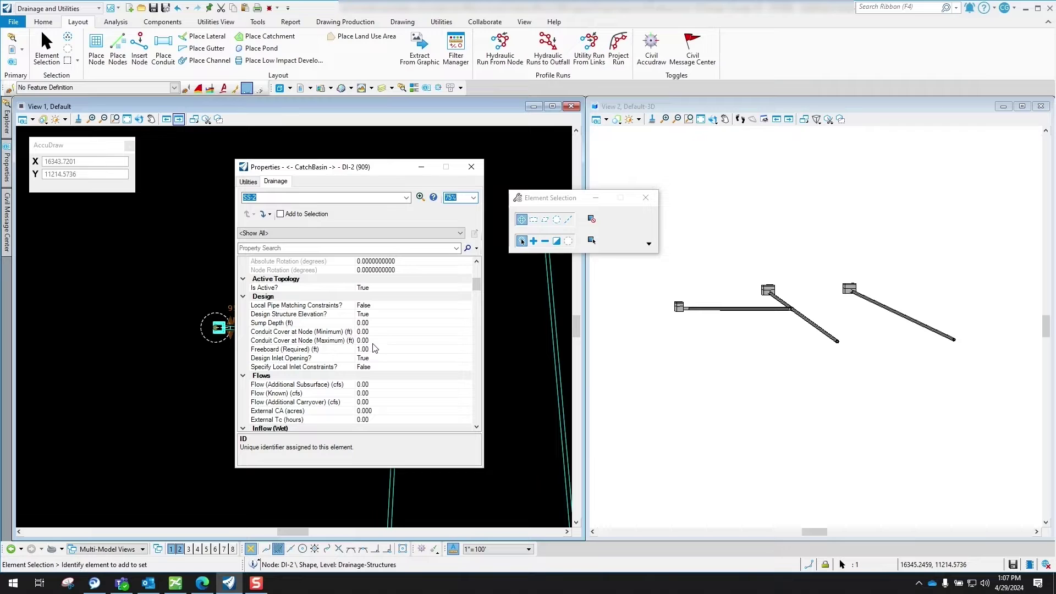
scroll(373, 350, down, 2)
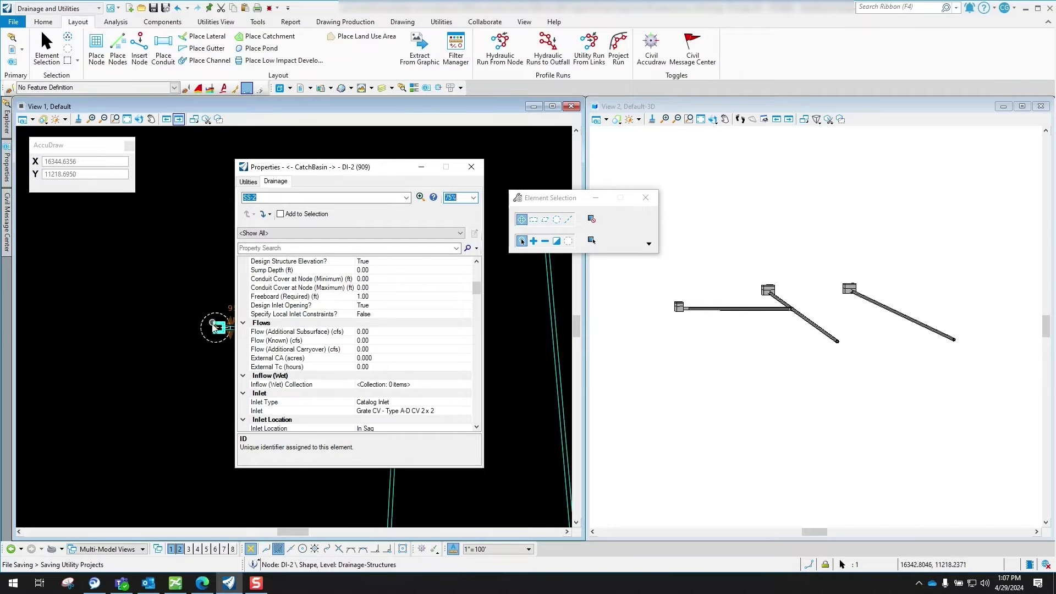
click(367, 350)
text(3)
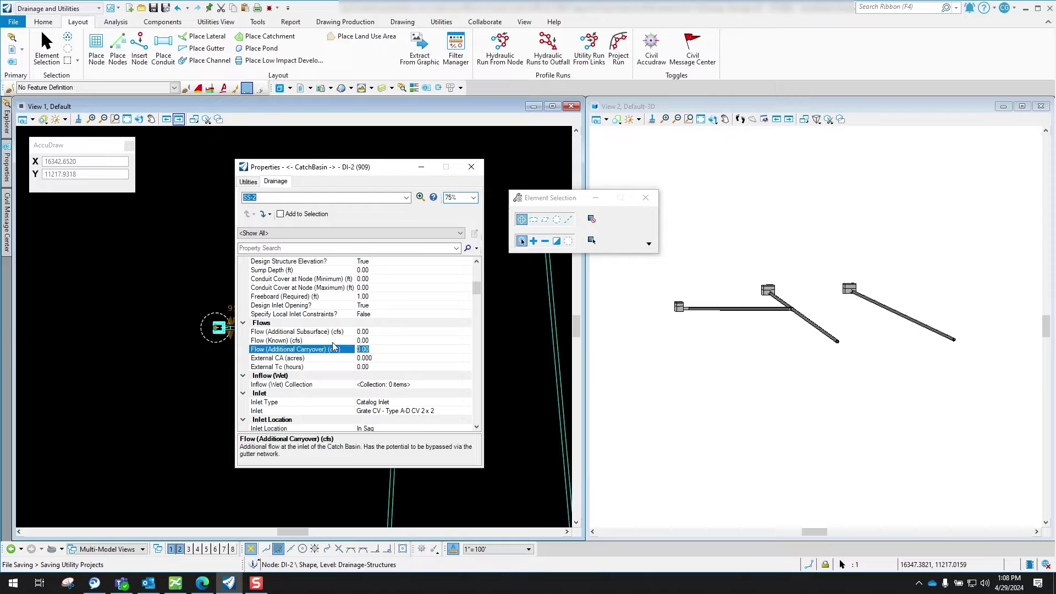
text(.0)
click(521, 241)
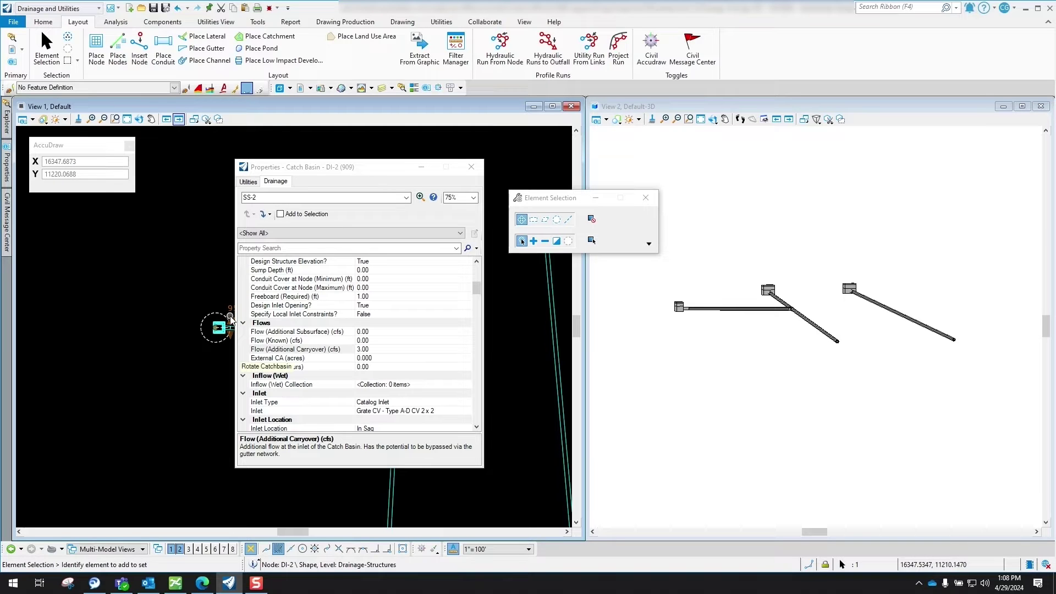
- Open the Catalog Gutter choices in the new inlet's physical properties
scroll(361, 358, down, 5)
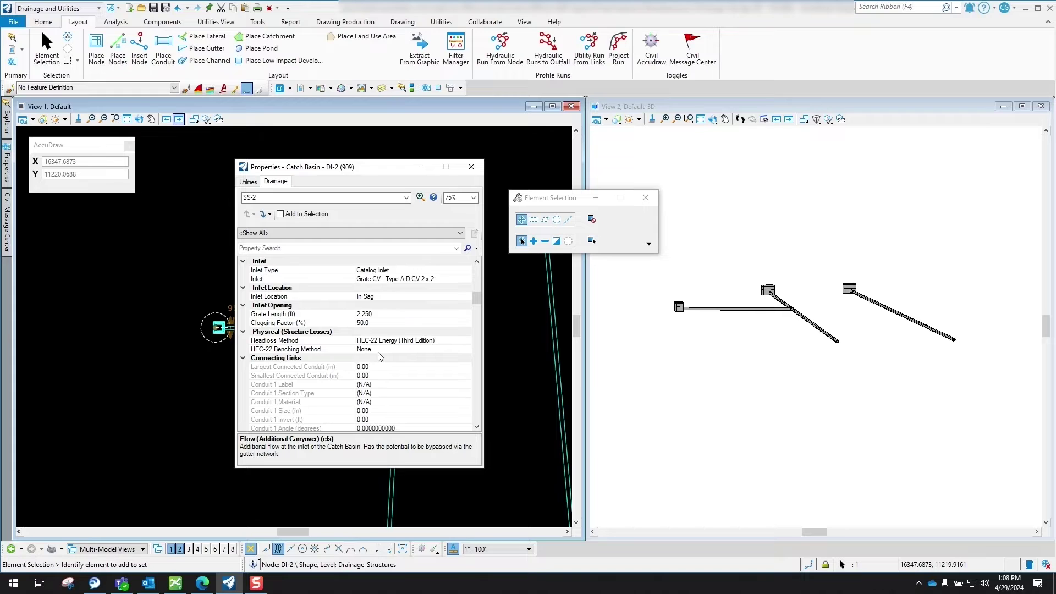
scroll(381, 357, down, 2)
scroll(381, 357, up, 3)
scroll(380, 356, down, 1)
scroll(381, 357, down, 15)
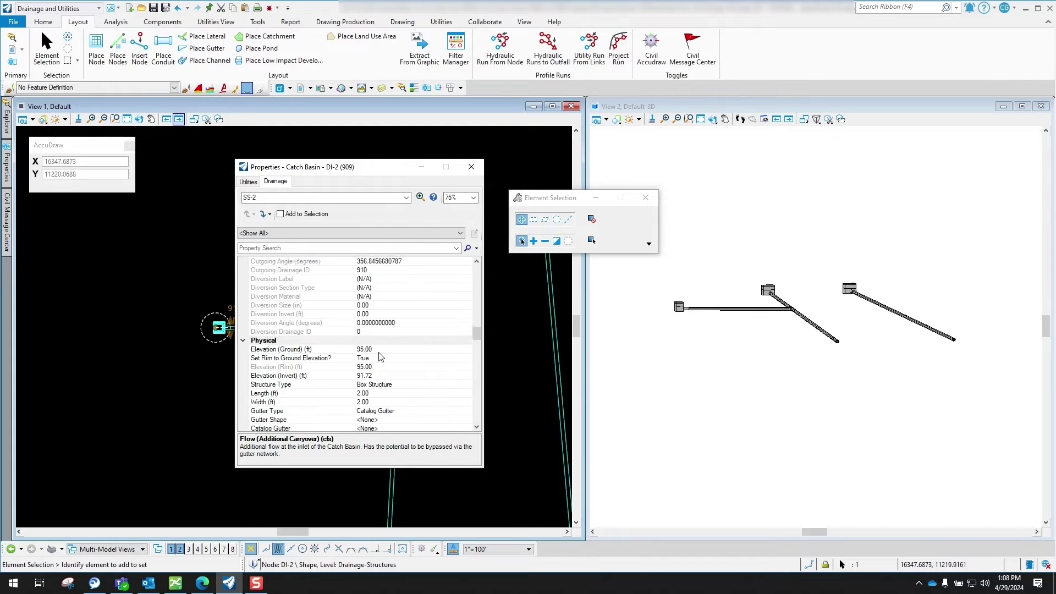
scroll(380, 357, down, 3)
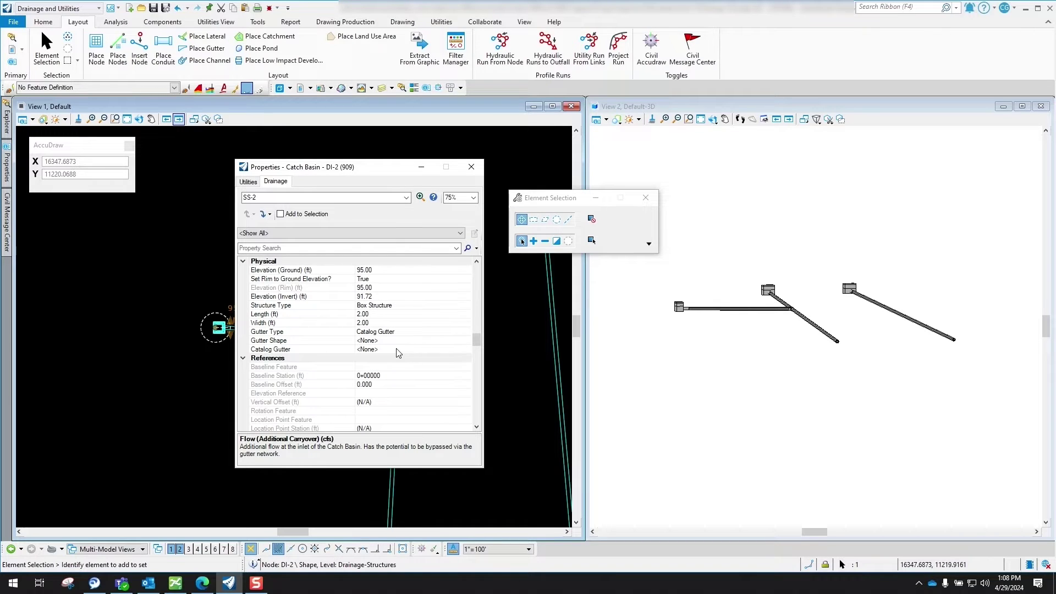
click(467, 349)
click(467, 350)
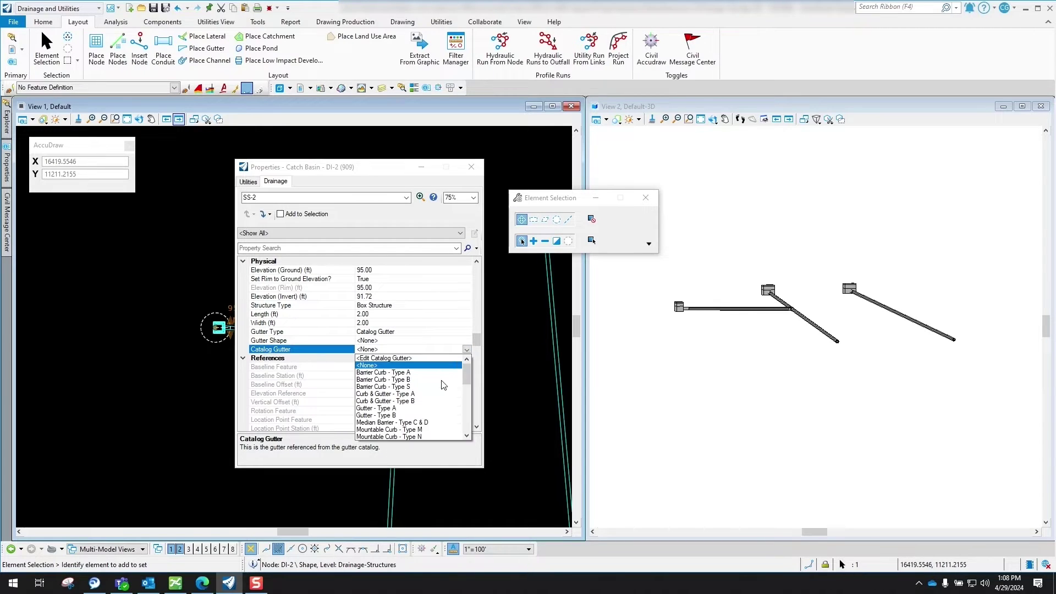
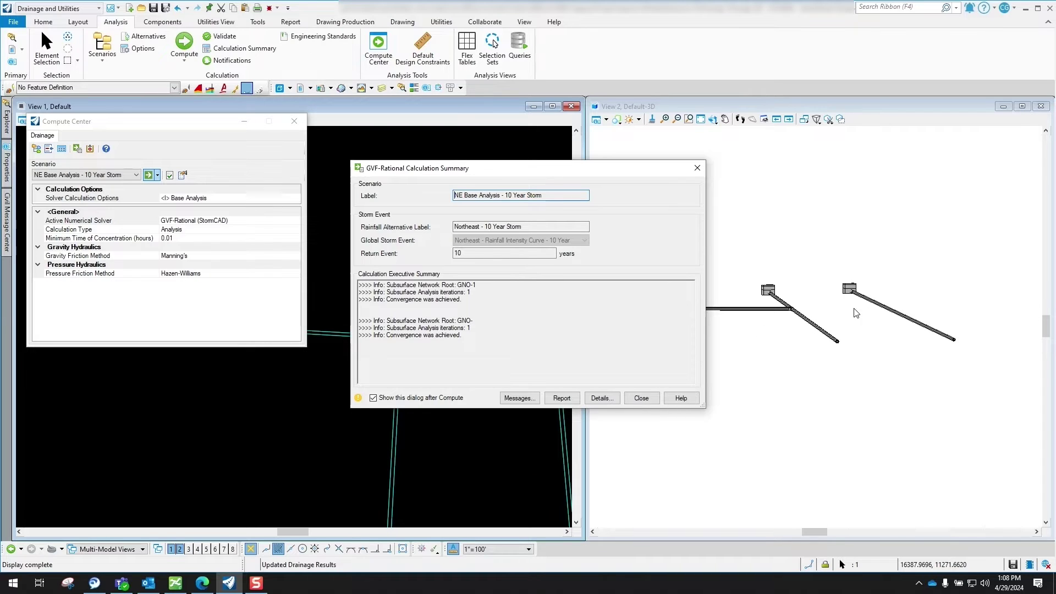
- Close the GVF-Rational calculation summary and the Compute Center
click(641, 398)
click(297, 126)
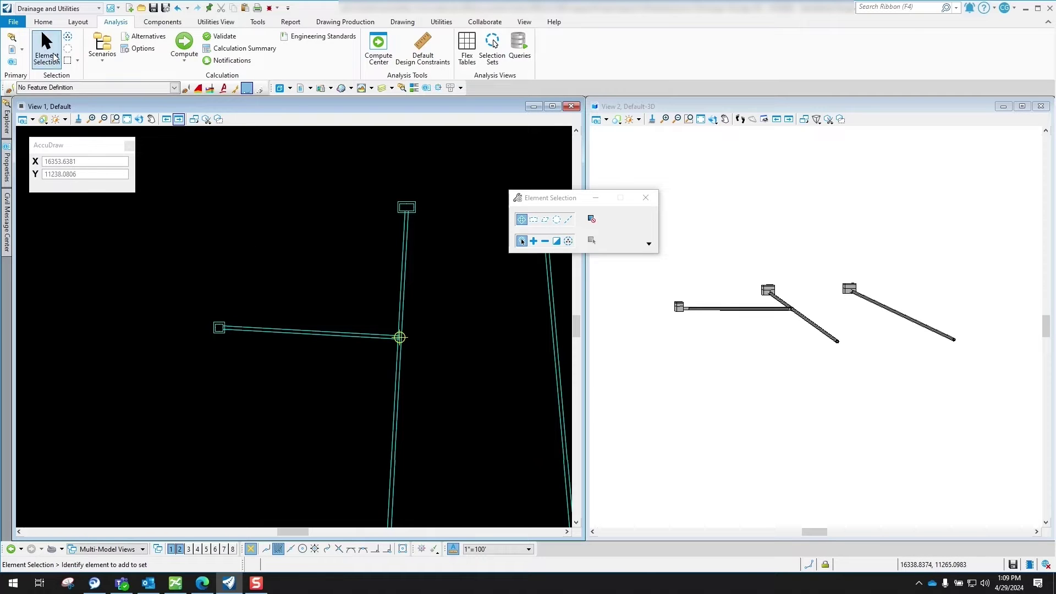
- Try to create a utility profile run from links, picking the lateral pipe as the first link
mouse_move(7, 123)
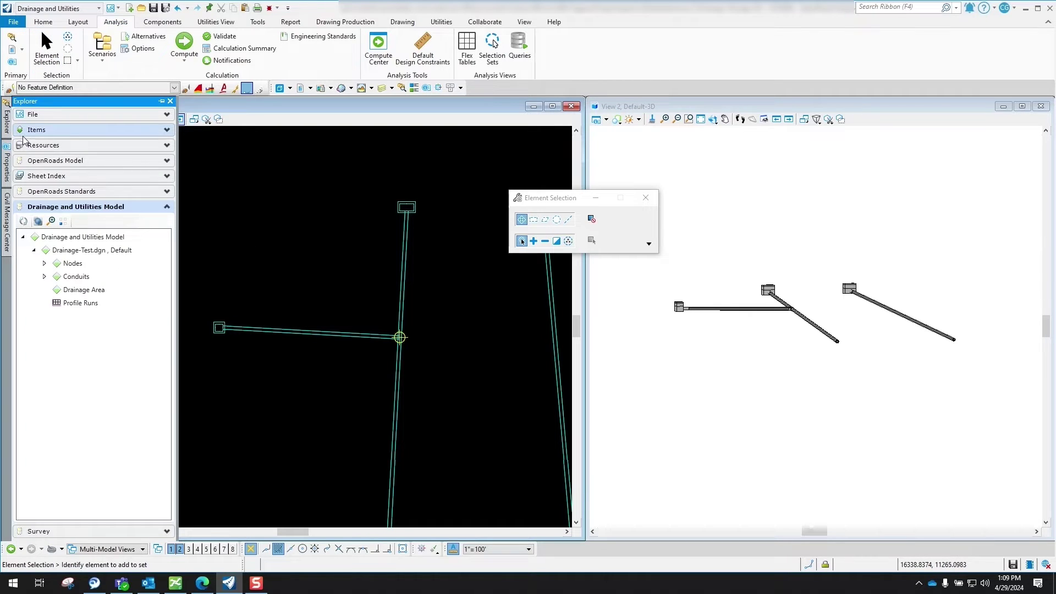
click(81, 306)
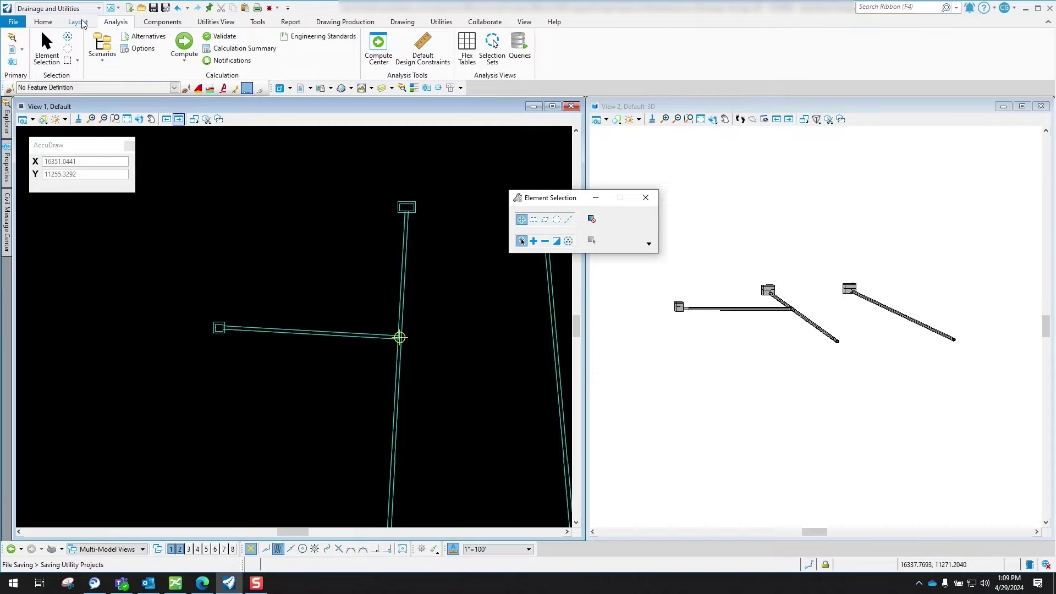
click(77, 22)
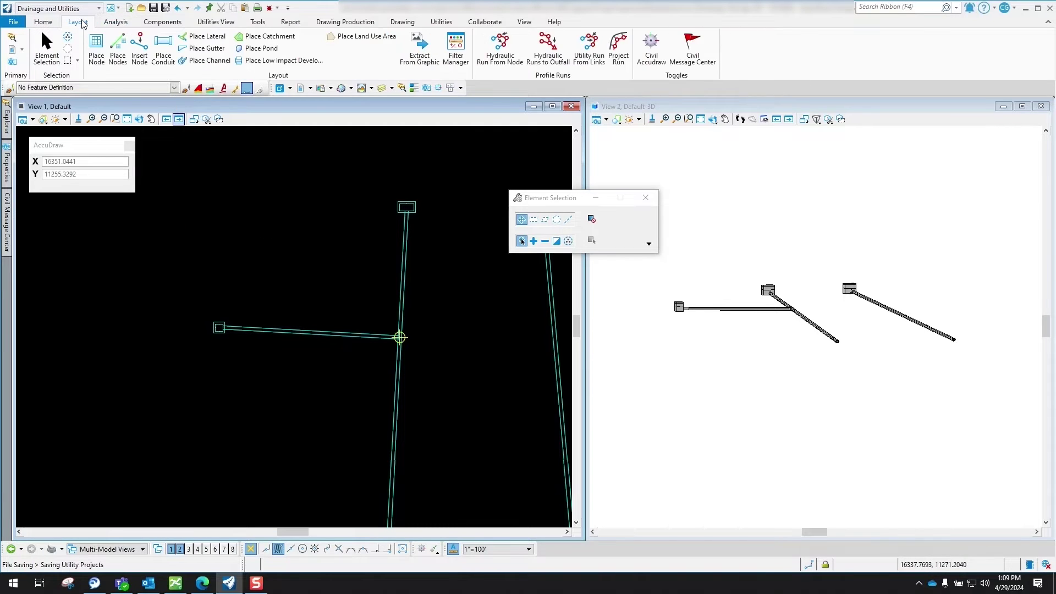
click(587, 52)
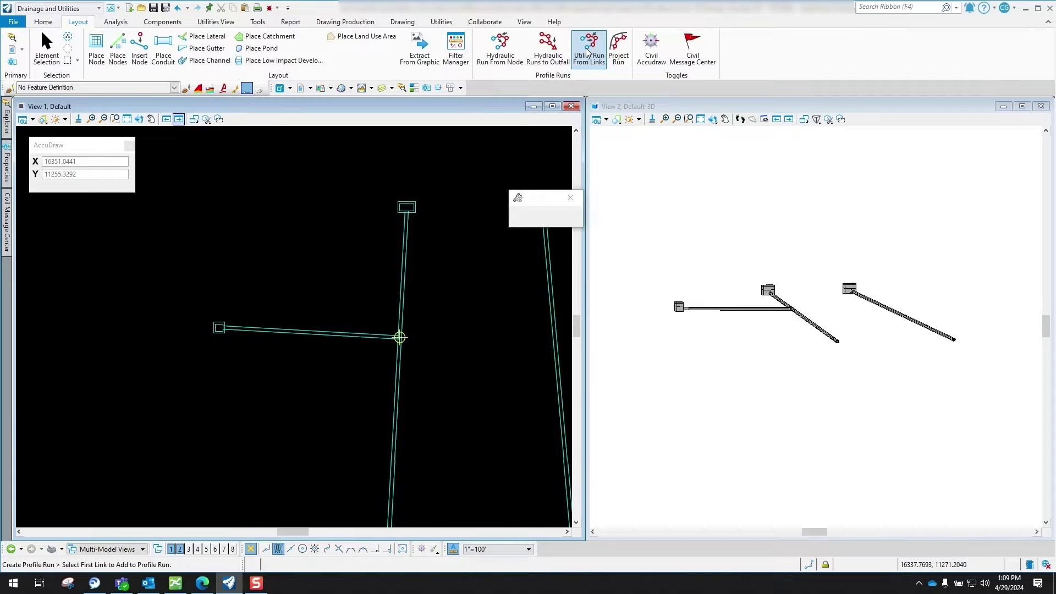
click(307, 331)
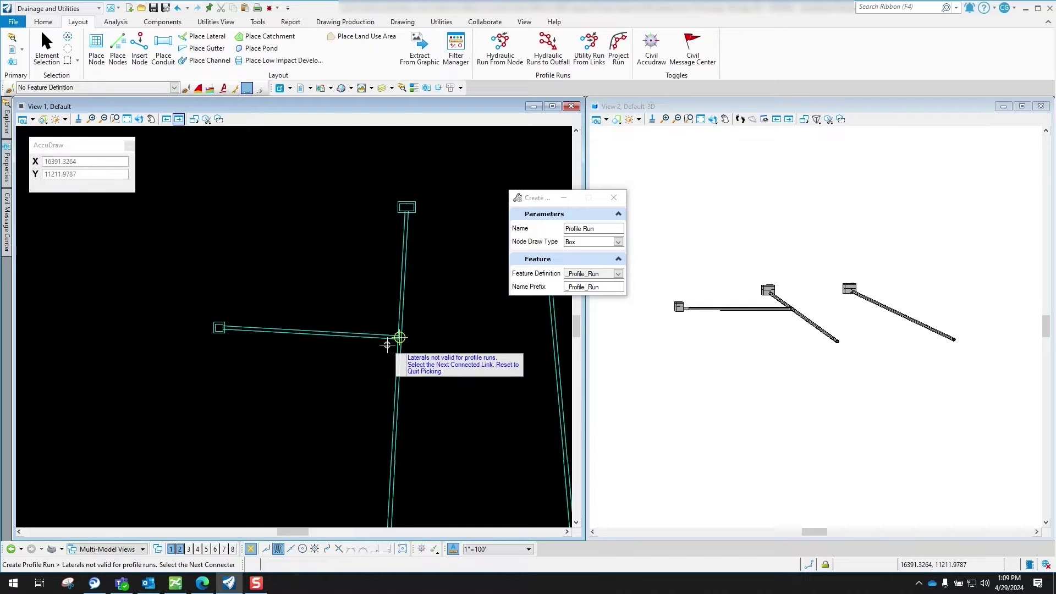
right_click(388, 345)
- Examine the properties of the lateral pipe between the west inlet and the tap node
scroll(325, 345, down, 4)
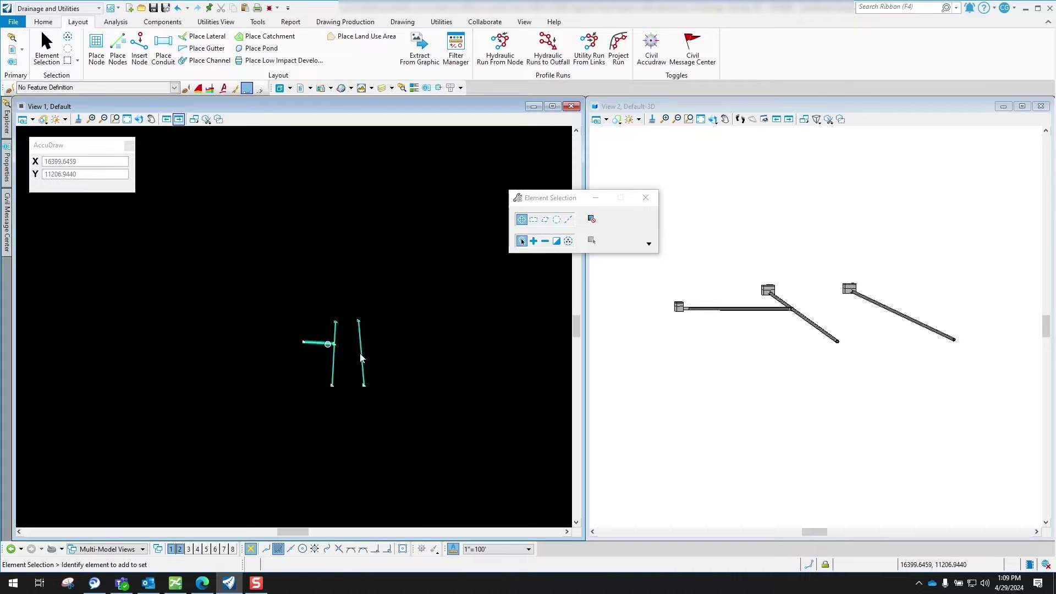
scroll(391, 365, up, 3)
scroll(362, 294, up, 1)
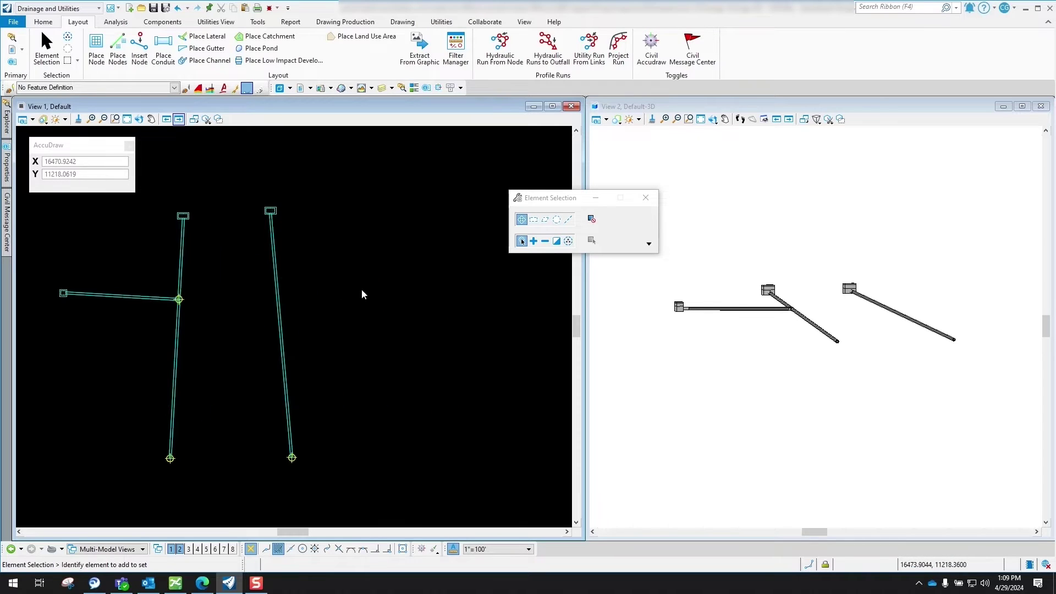
click(324, 286)
click(292, 292)
scroll(108, 301, up, 2)
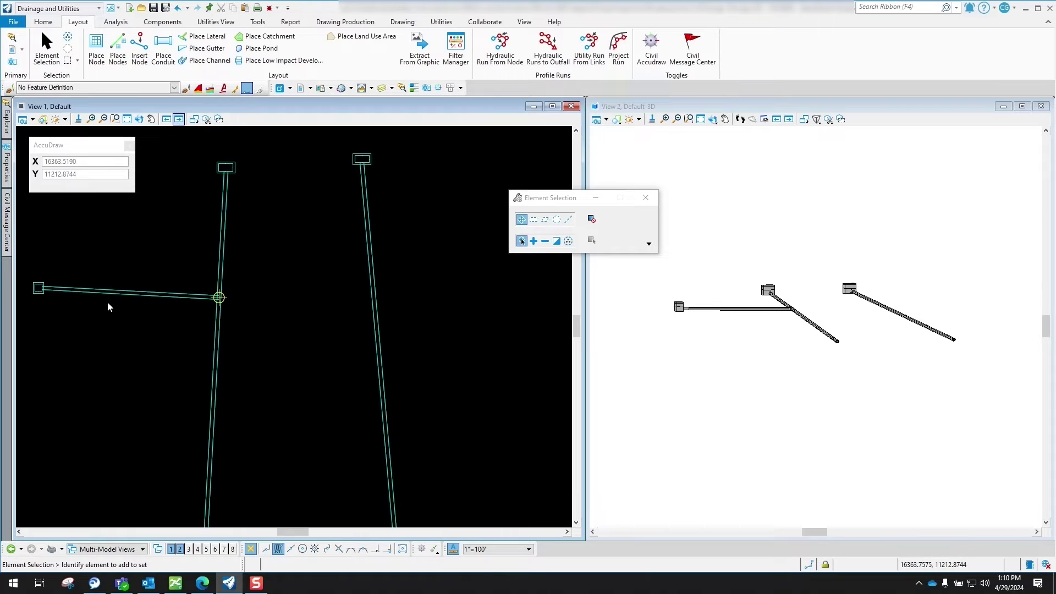
click(113, 297)
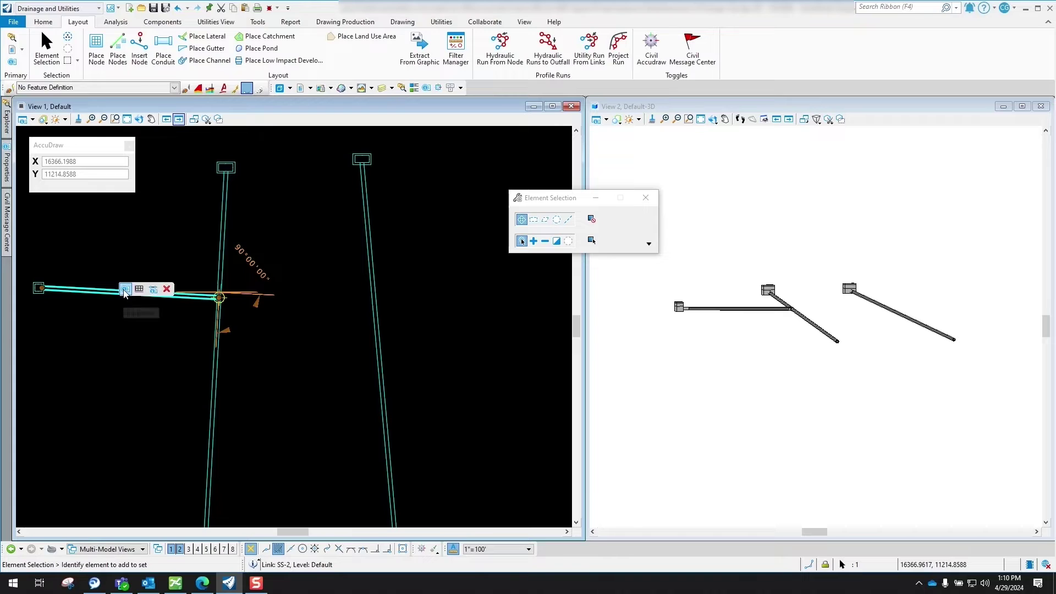
click(123, 288)
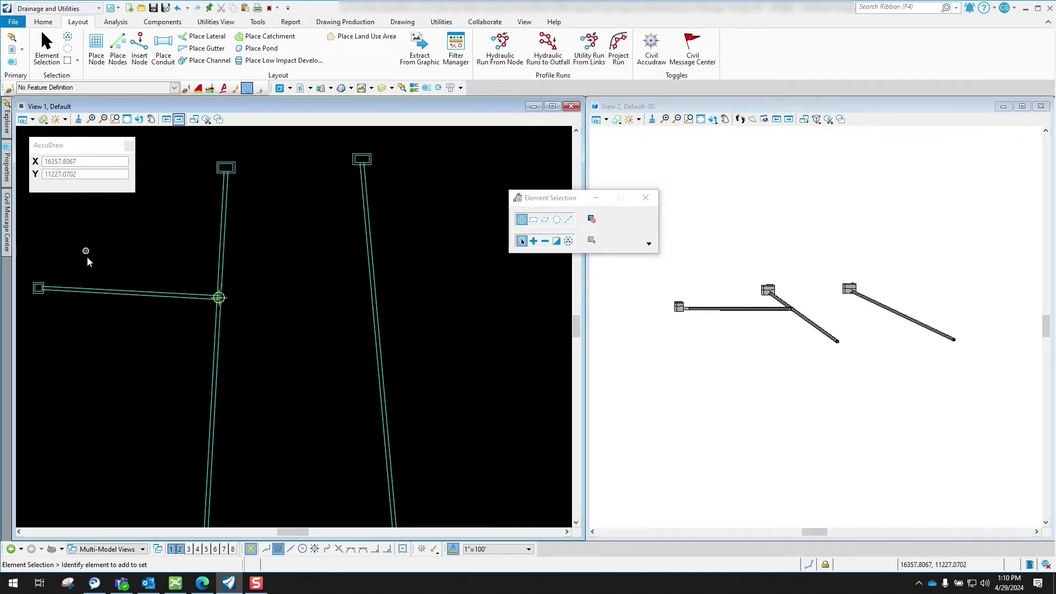
scroll(235, 266, down, 2)
scroll(219, 350, down, 1)
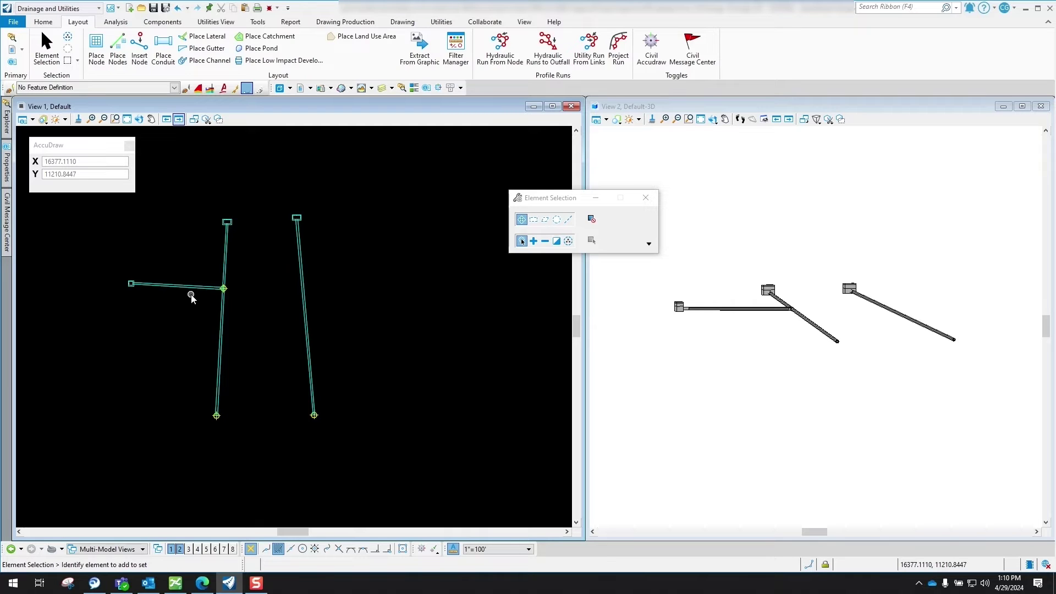
- Place a Type A-D CV 2 x 2 (In Sag) inlet east of the eastern pipe, at elevation 95 with absolute rotation N90°00'00"E
scroll(286, 267, up, 2)
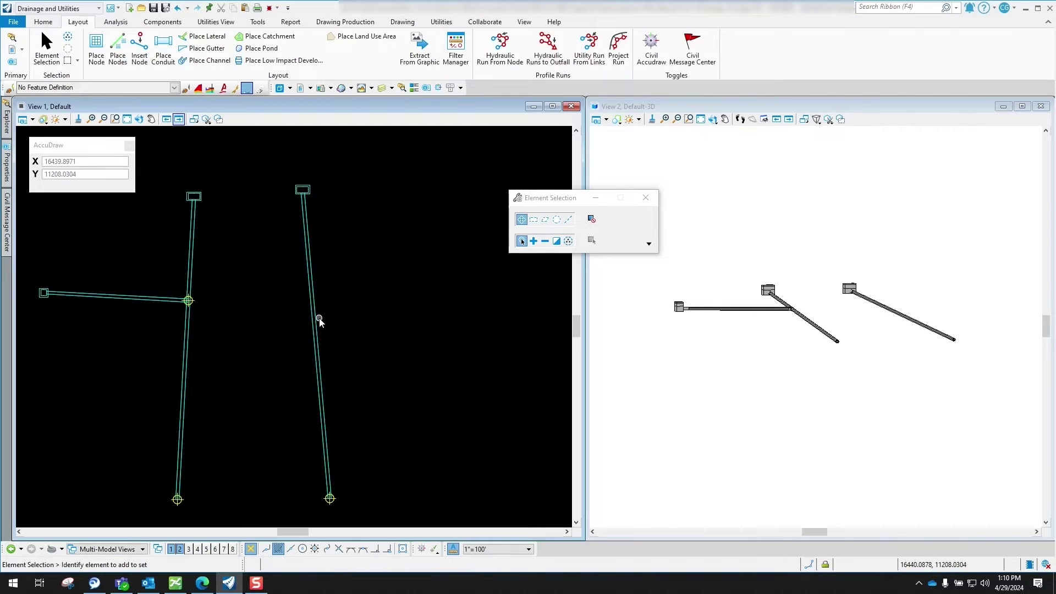
click(97, 55)
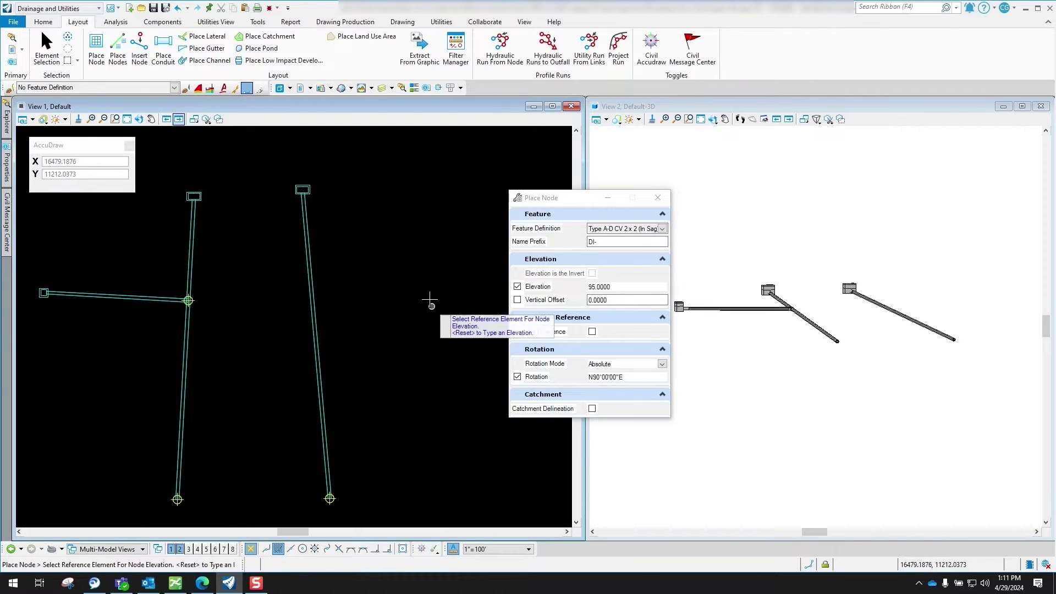
right_click(405, 265)
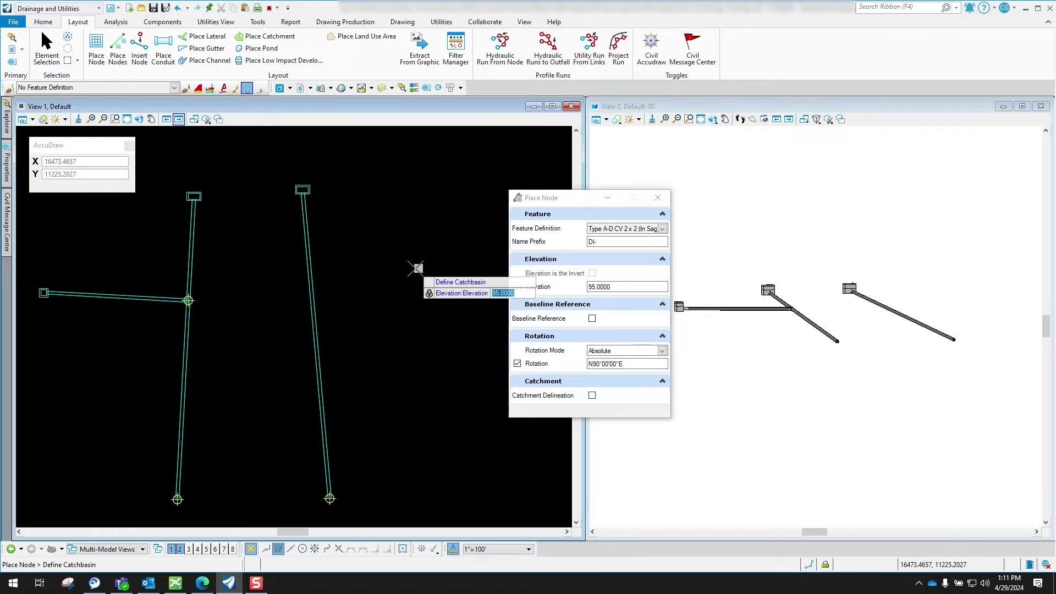
click(416, 267)
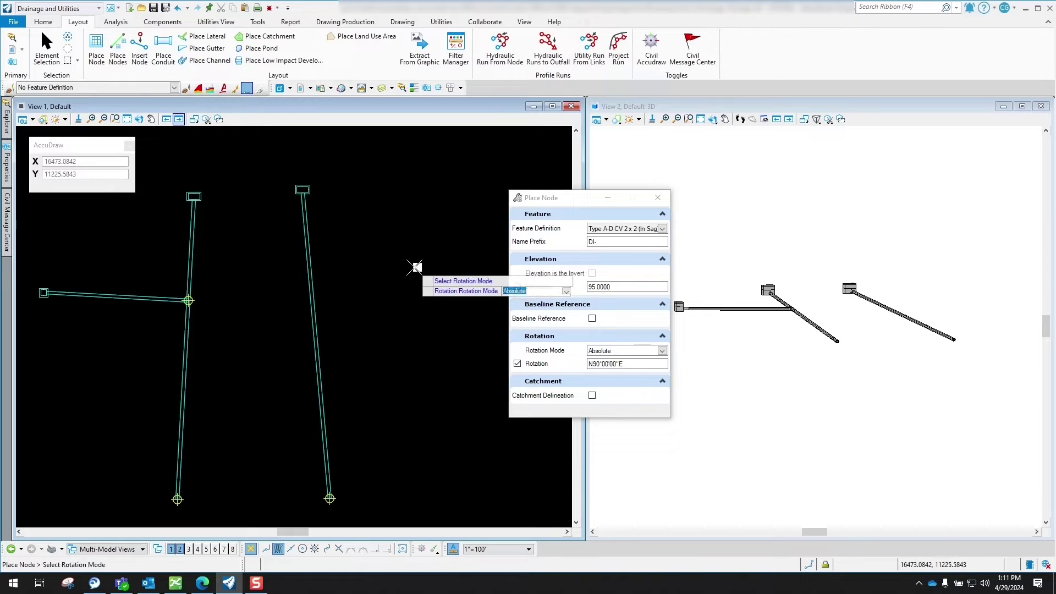
click(417, 267)
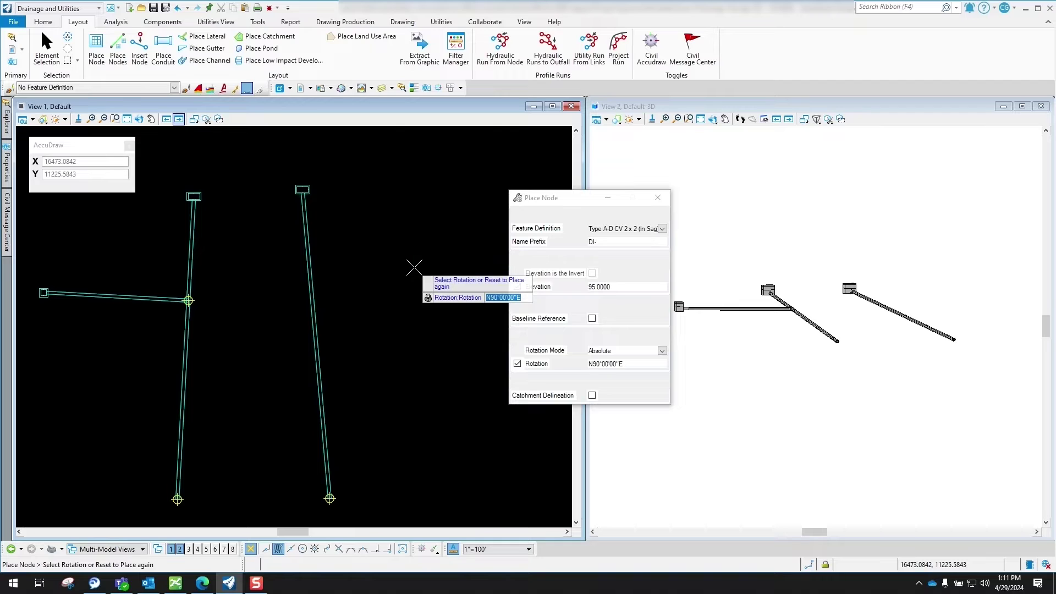
click(414, 268)
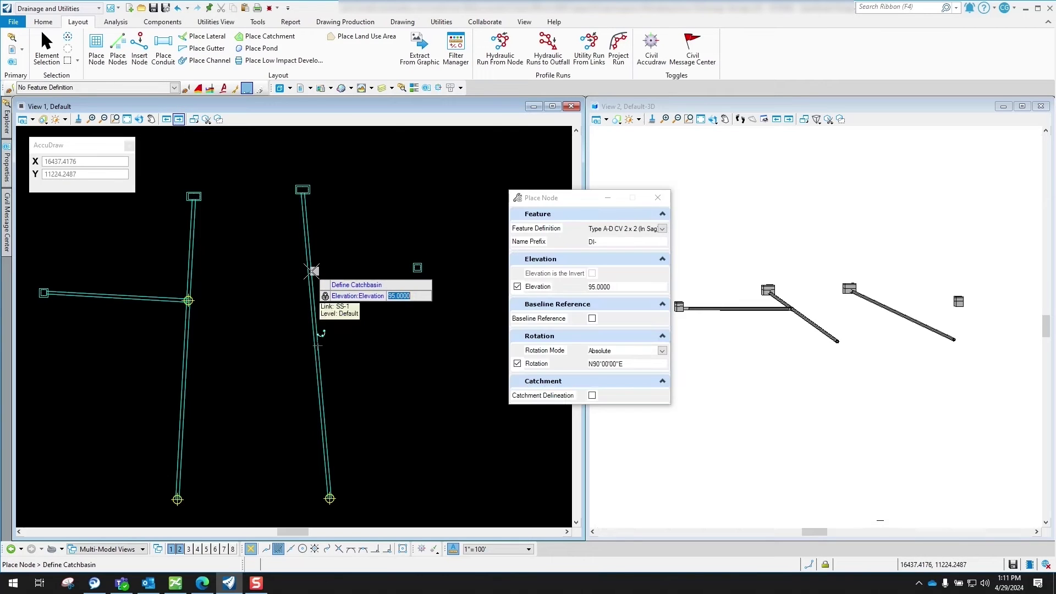
key(Escape)
click(97, 48)
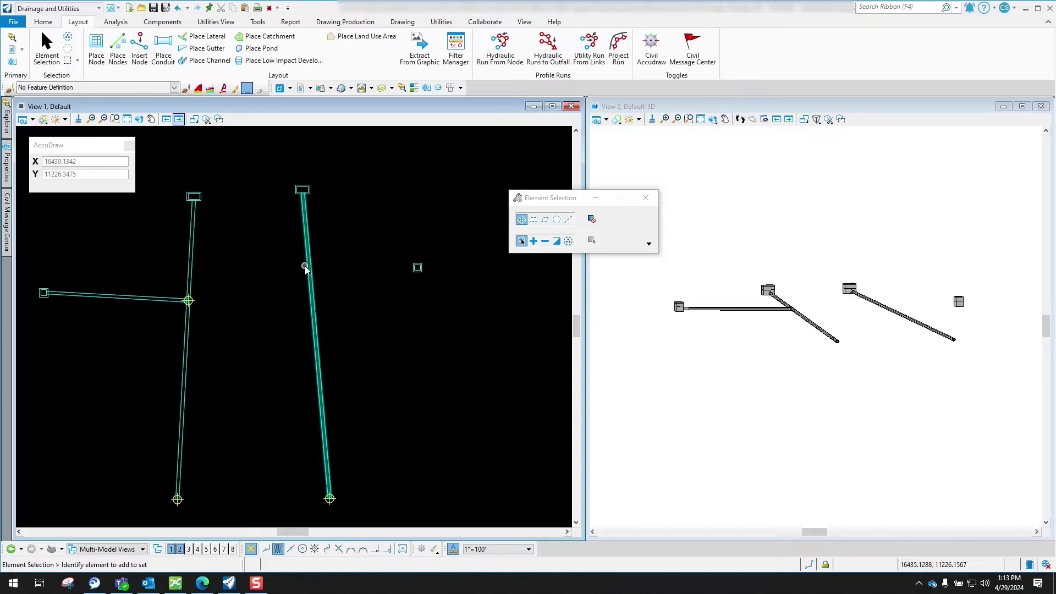
- Insert a Transition node on the eastern pipe's upper part, splitting the conduit, with absolute rotation N90°00'00"E
click(140, 48)
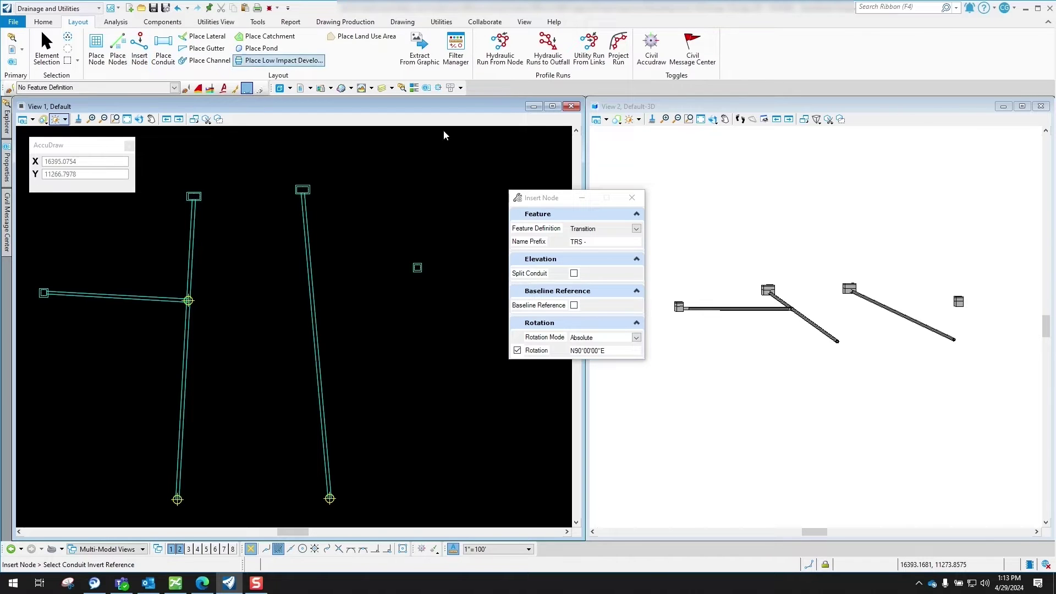
click(637, 229)
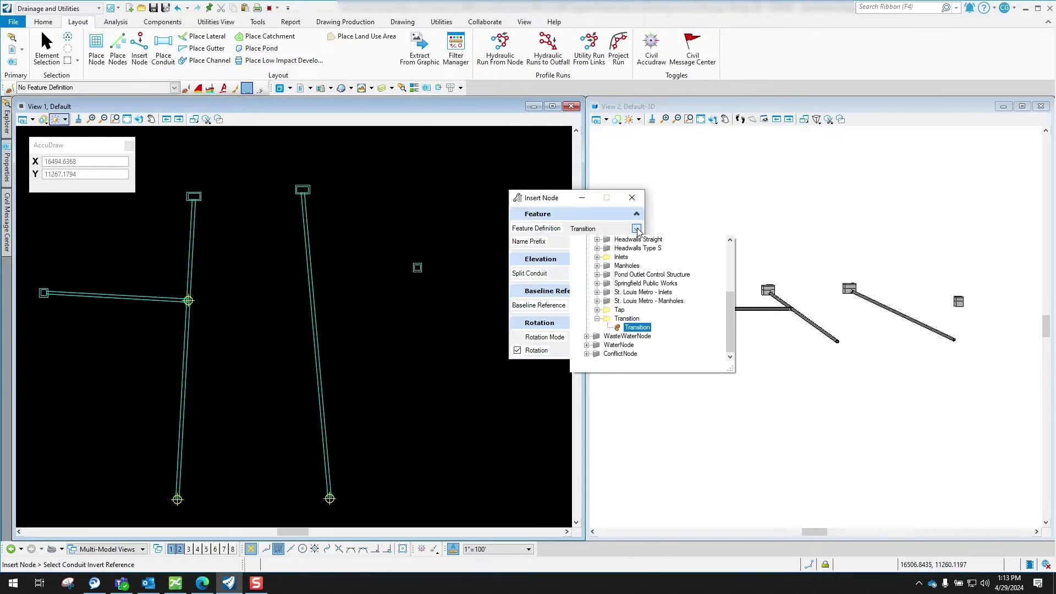
drag(731, 309, 729, 251)
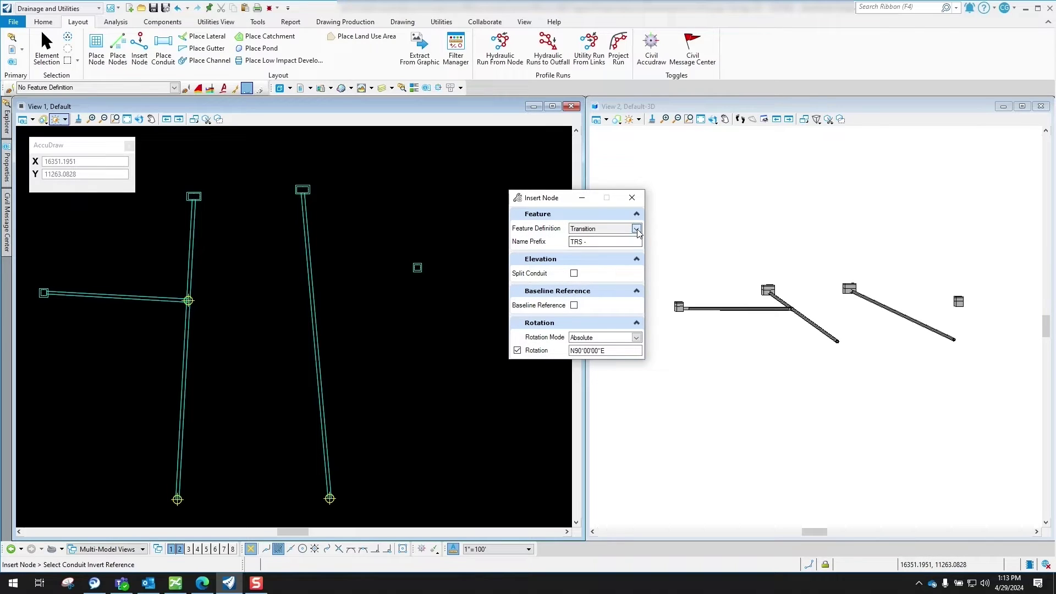
click(636, 228)
click(637, 327)
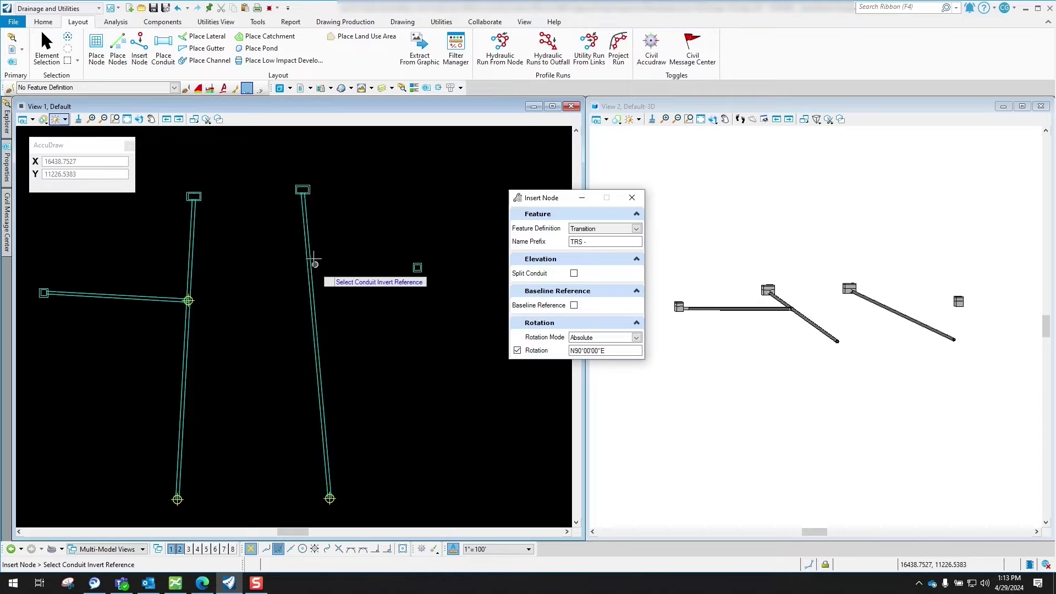
click(311, 280)
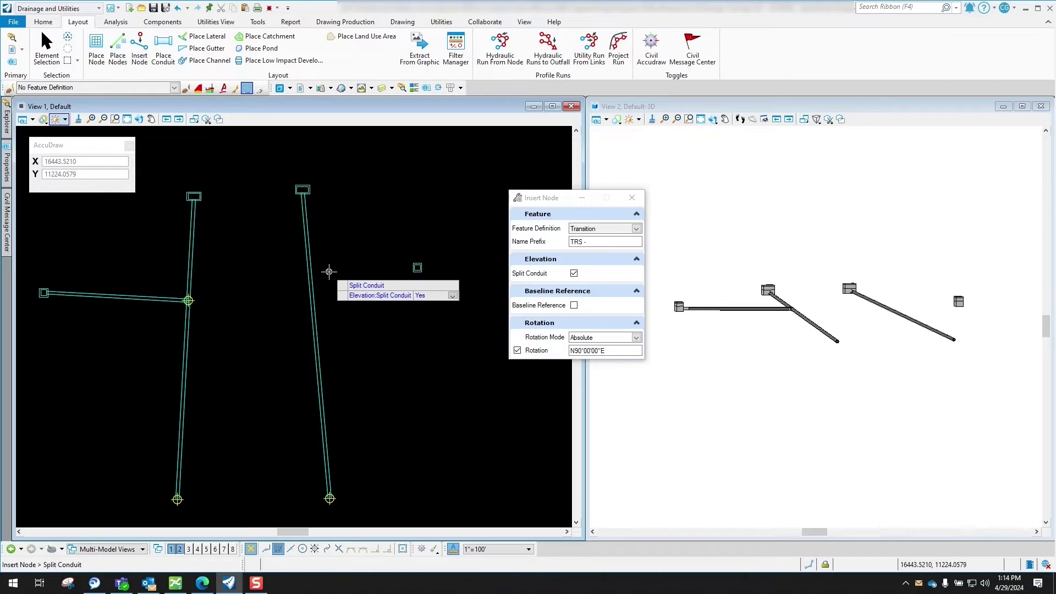
click(309, 271)
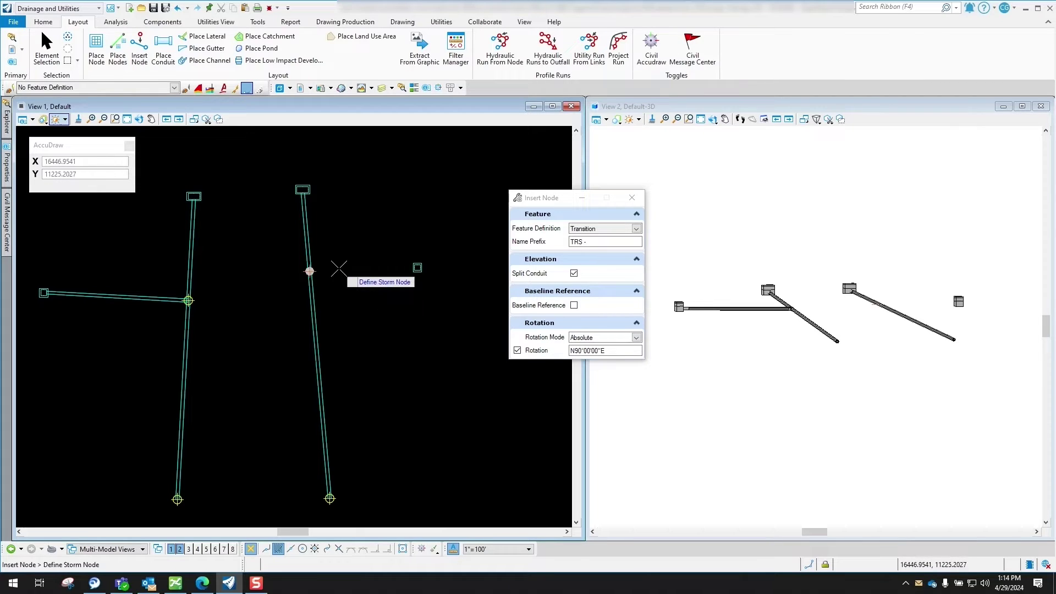
click(310, 277)
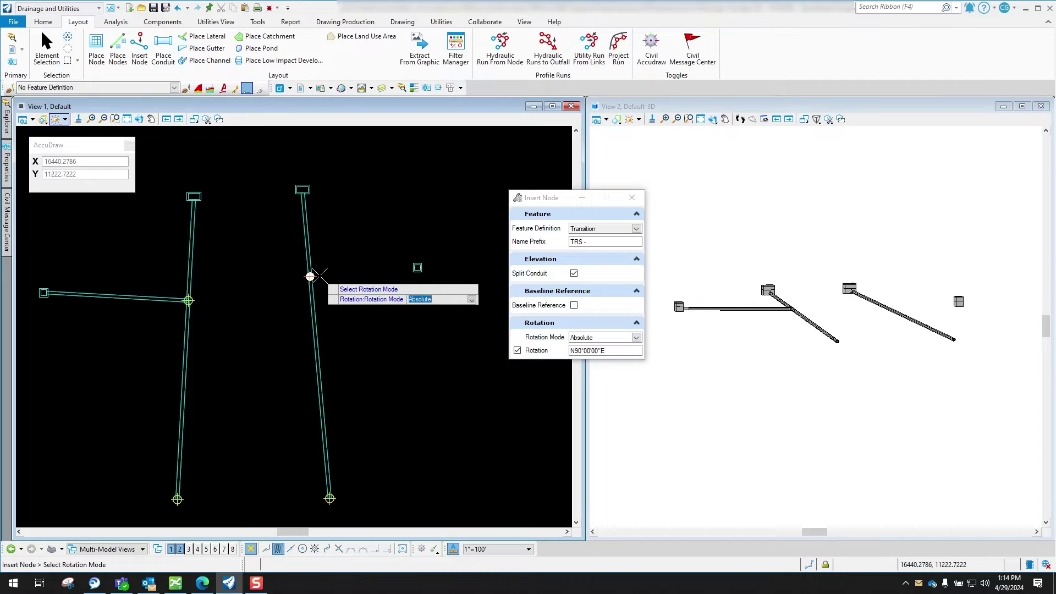
click(310, 277)
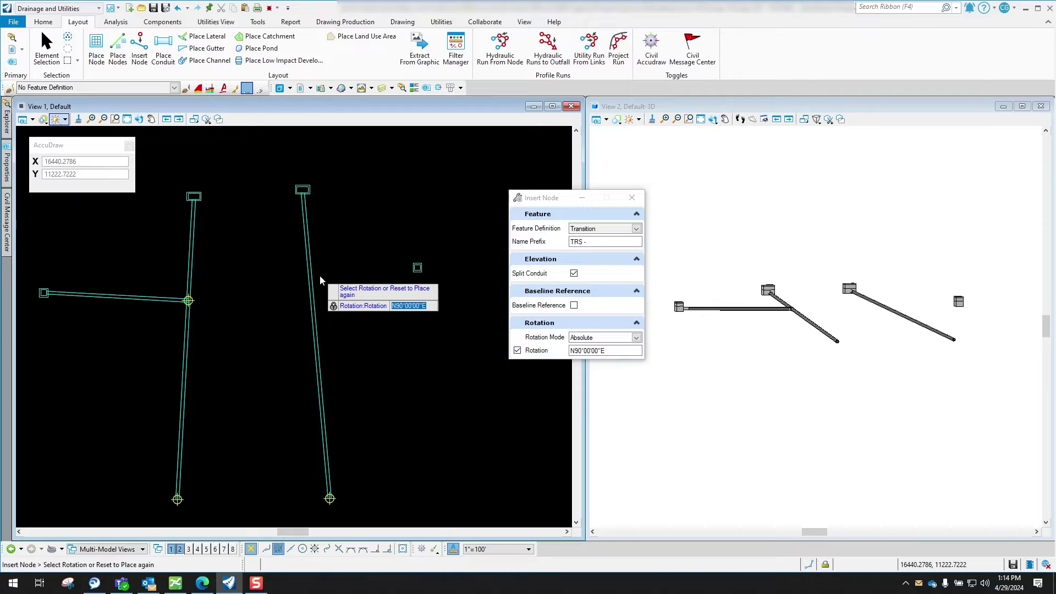
click(319, 276)
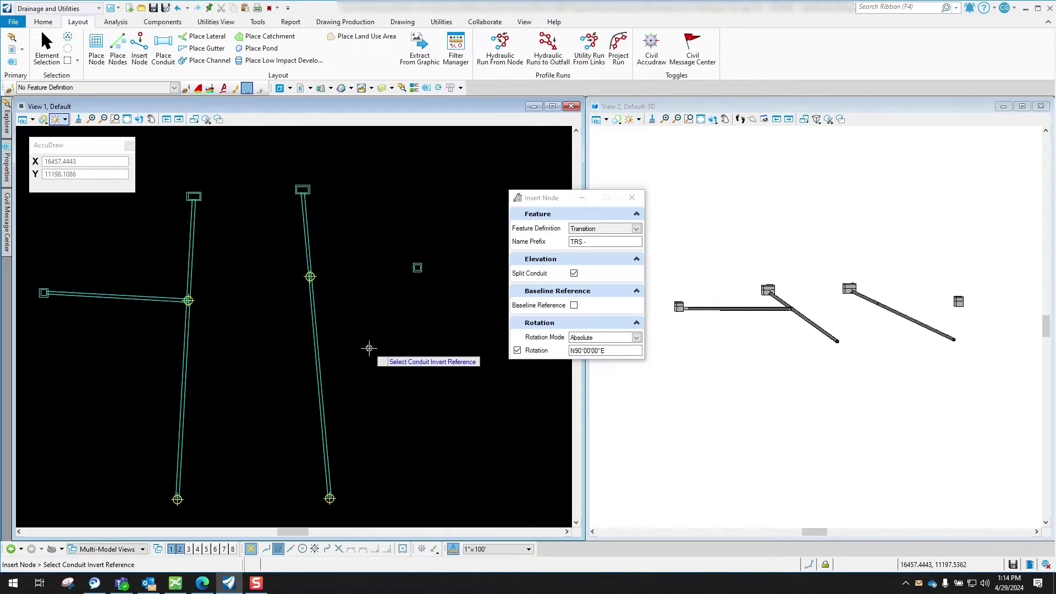
key(Escape)
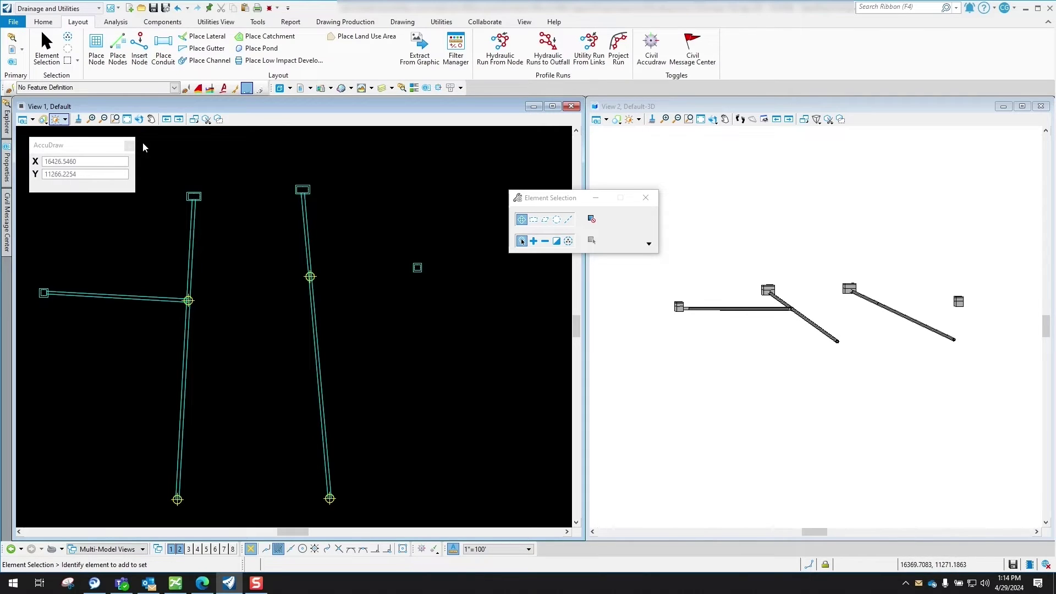
- Place a 12" Circular - Concrete conduit from the west side of the new inlet to the Transition node
click(163, 55)
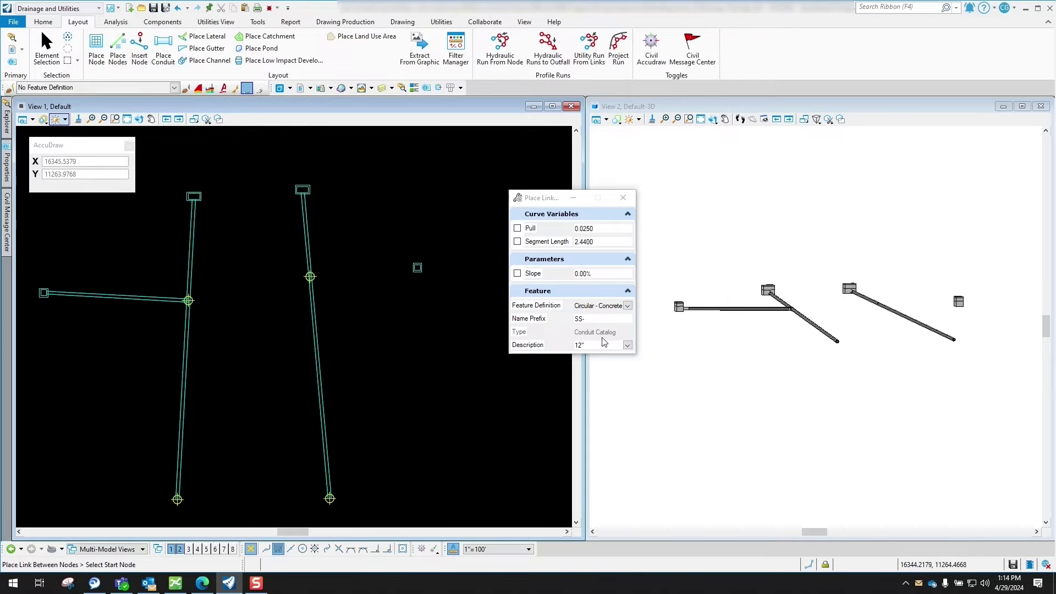
scroll(423, 274, up, 3)
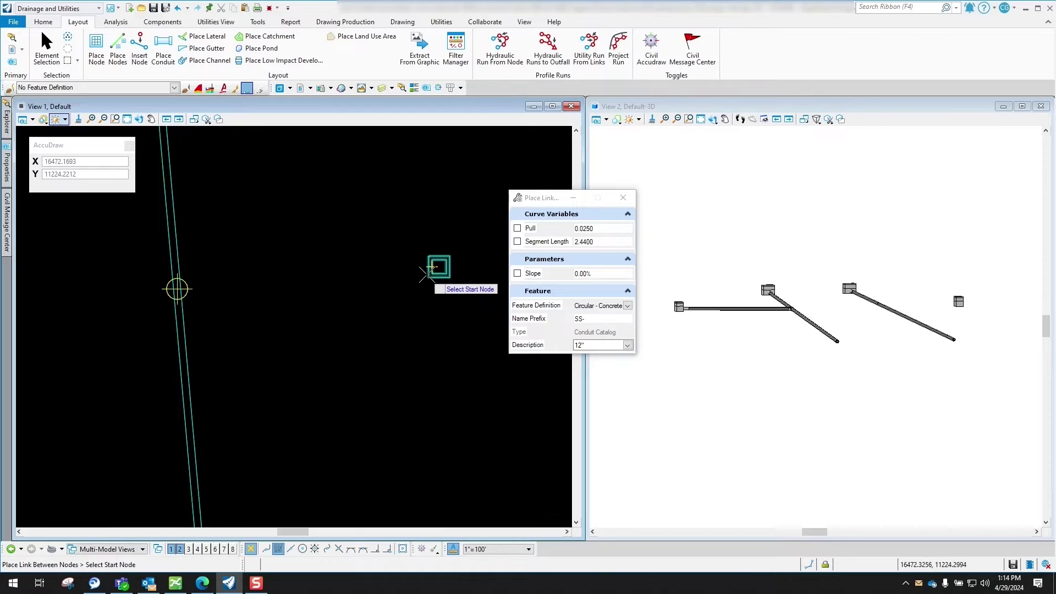
click(427, 271)
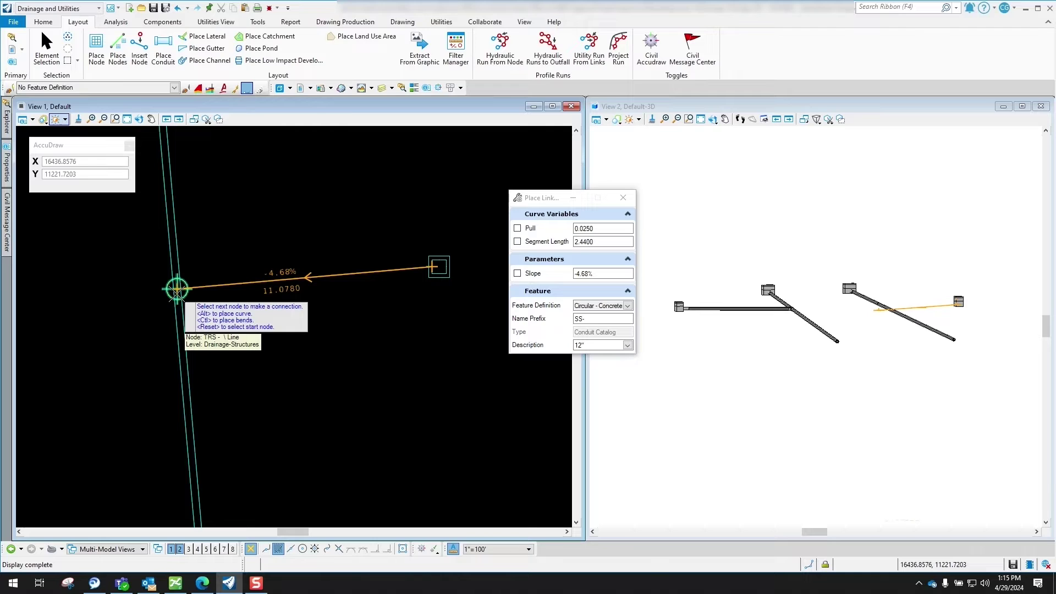
click(177, 289)
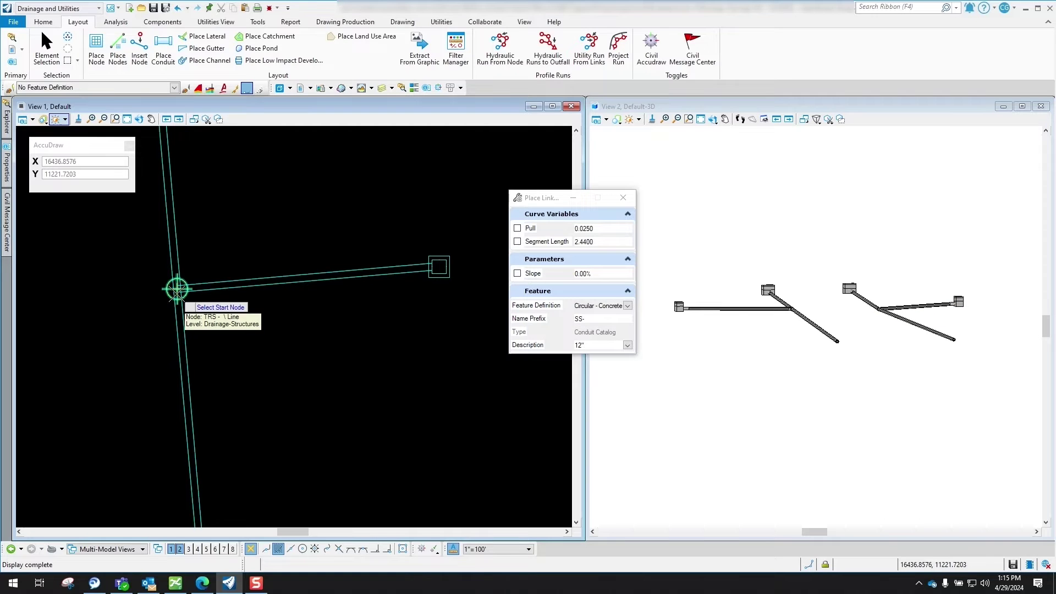
right_click(468, 311)
- Examine the 3D junction where the new inlet's conduit meets the Transition node from several angles
scroll(881, 313, up, 4)
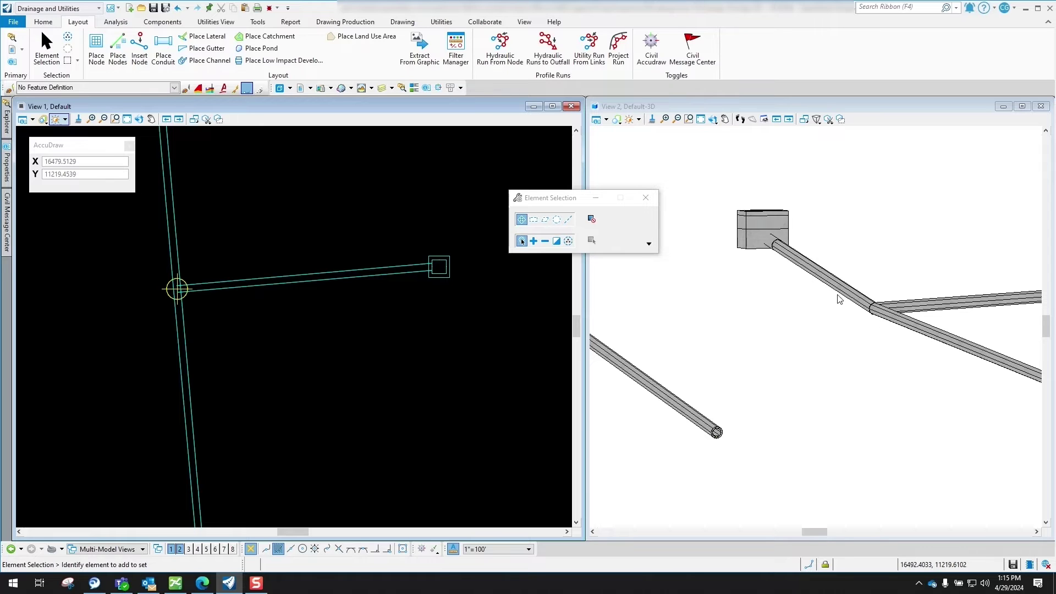
scroll(770, 283, down, 4)
scroll(862, 330, up, 3)
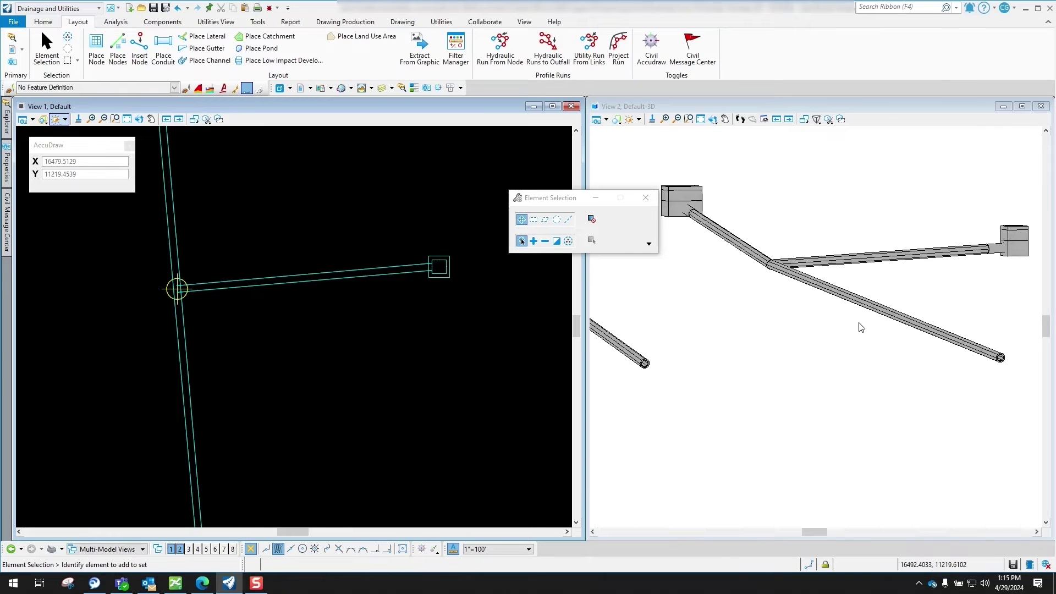
click(713, 120)
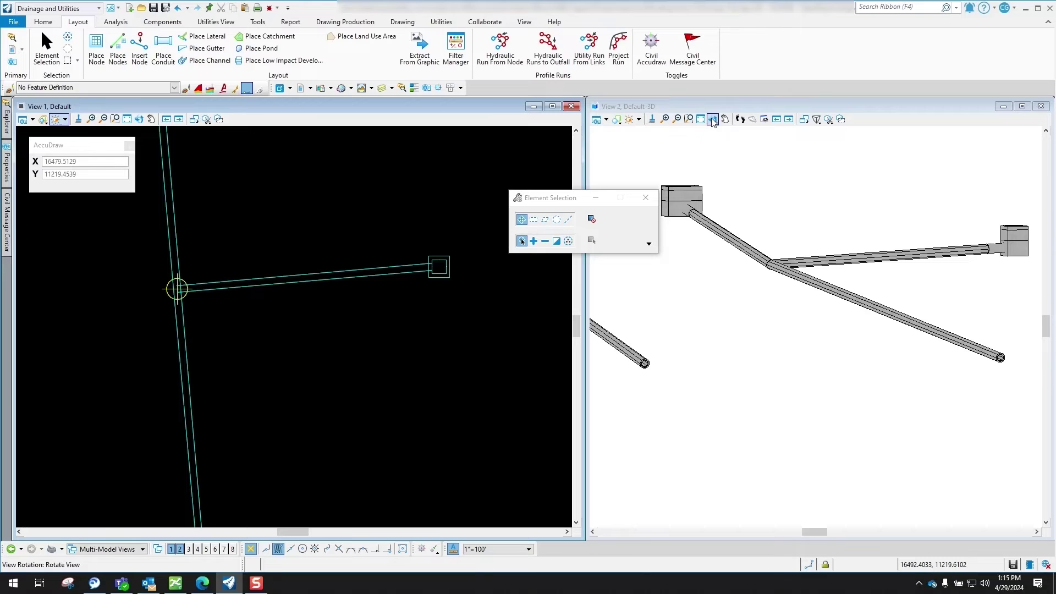
click(714, 120)
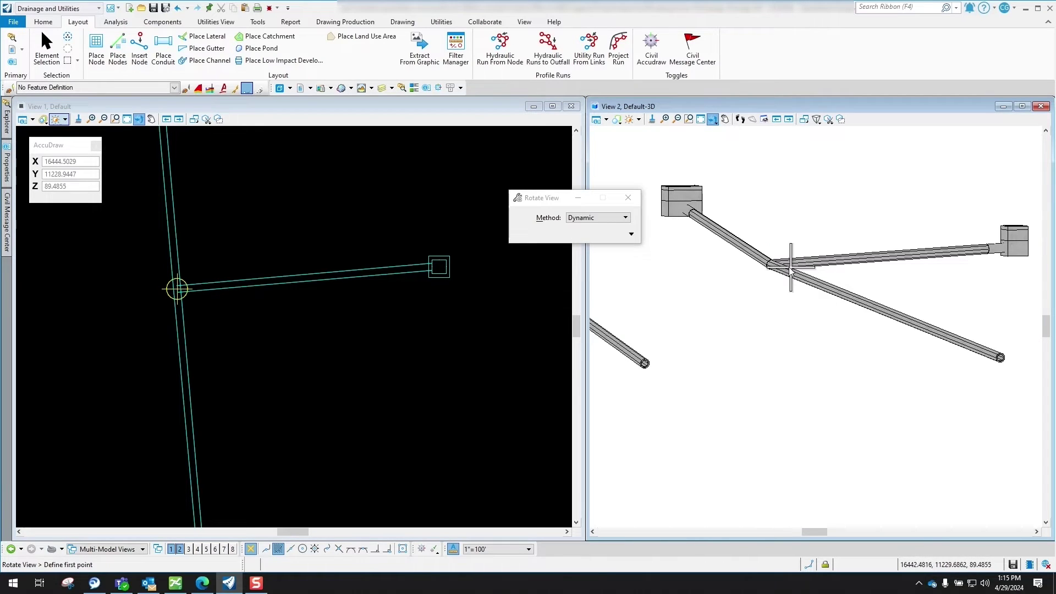
click(771, 255)
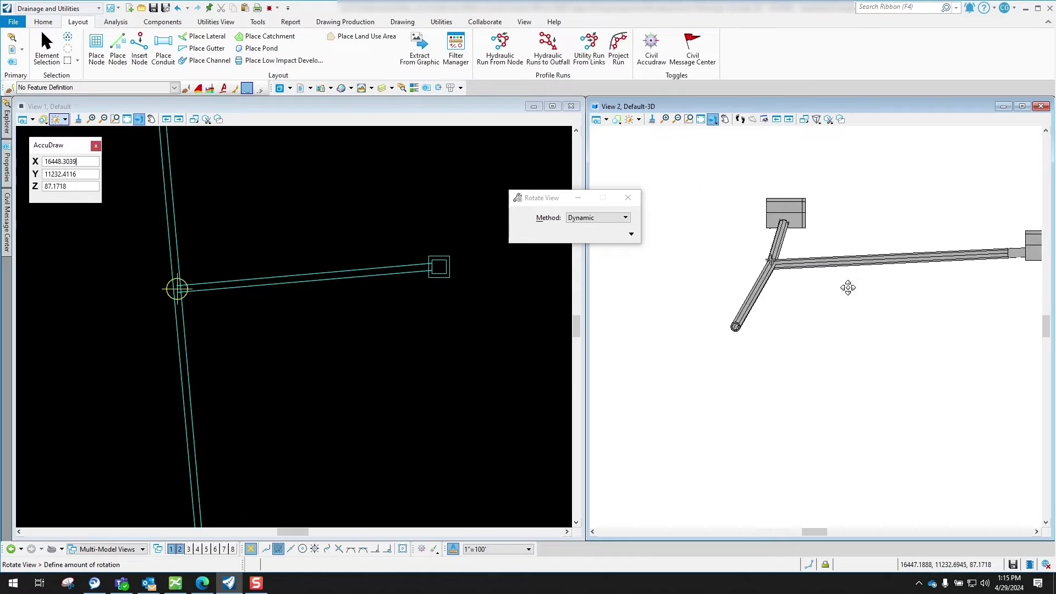
click(787, 289)
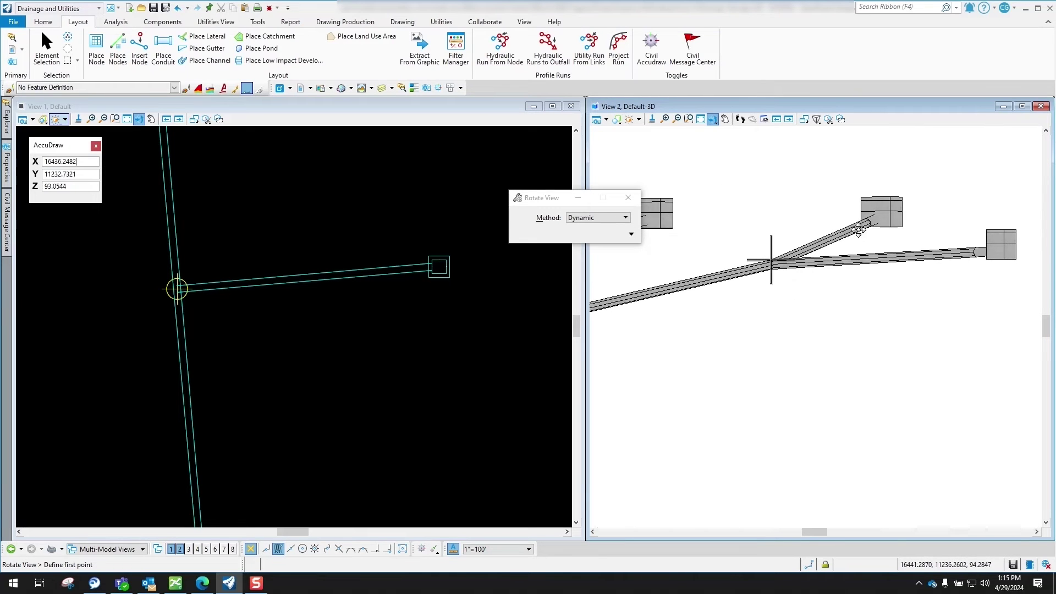
right_click(148, 289)
- Set the ground elevation of the eastern pipe's Transition node to 92.9658'
click(165, 293)
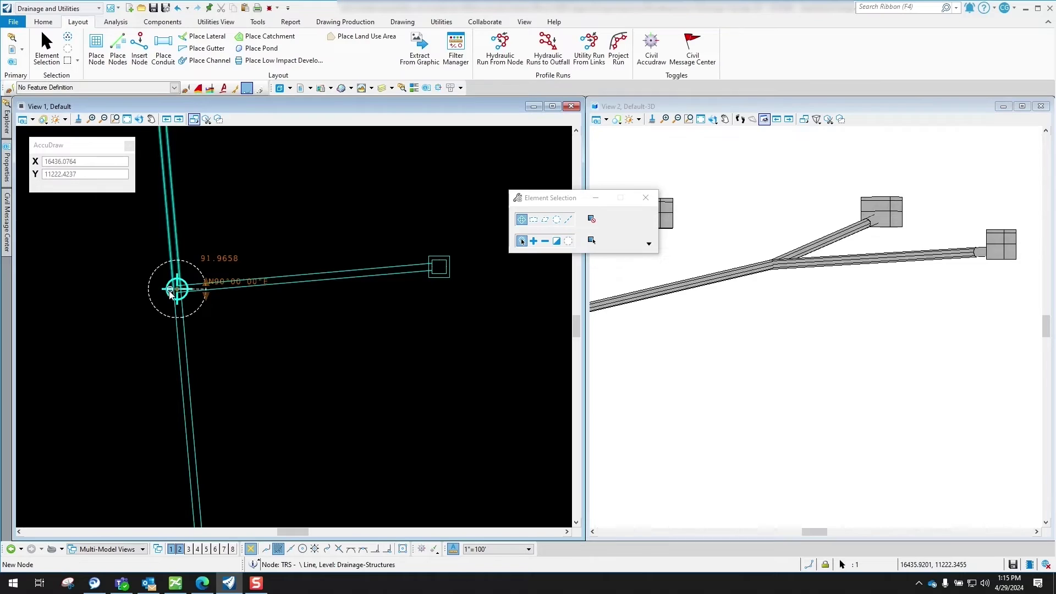
mouse_move(182, 290)
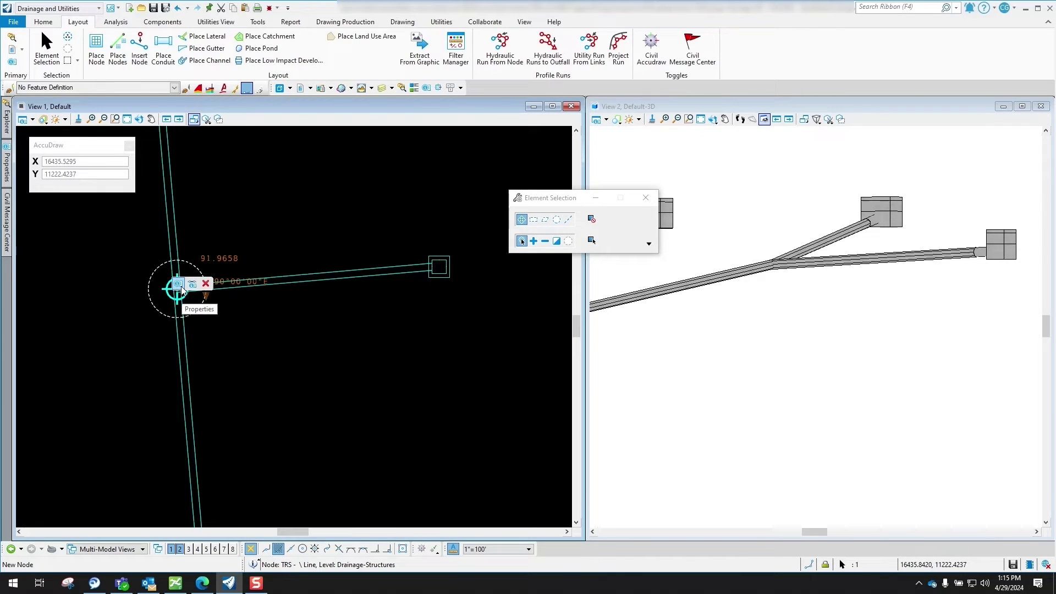
click(179, 285)
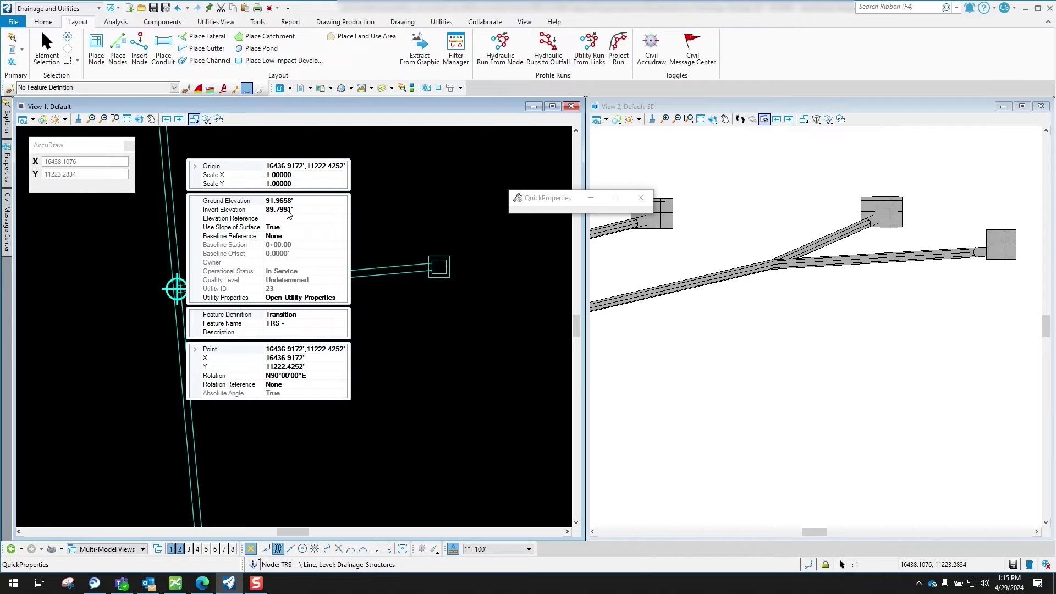
click(271, 201)
key(BackSpace)
text(2)
- Set the Transition node's invert elevation to 91.9658'
click(277, 211)
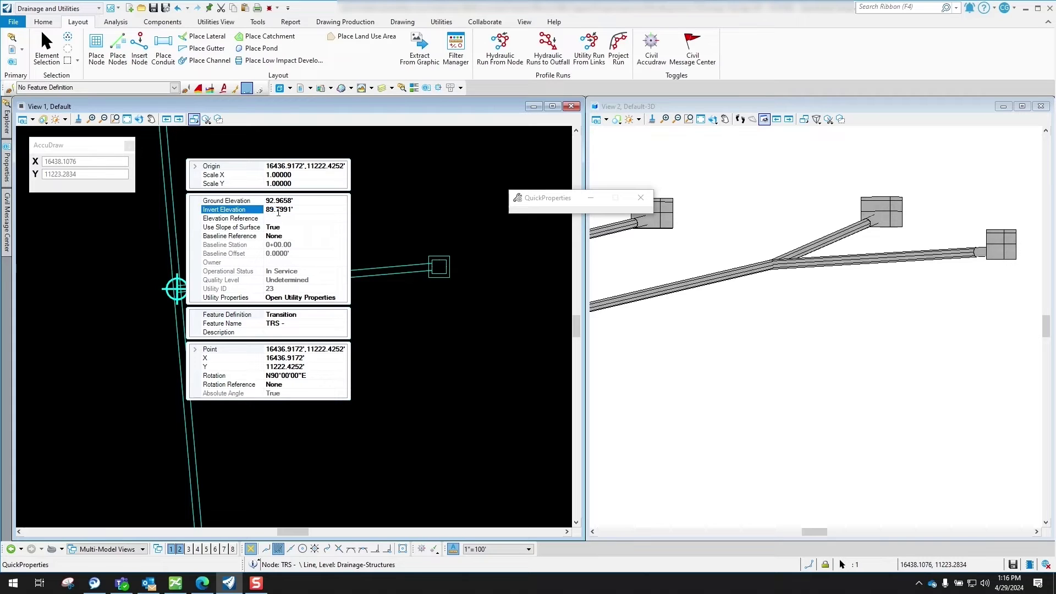
click(308, 210)
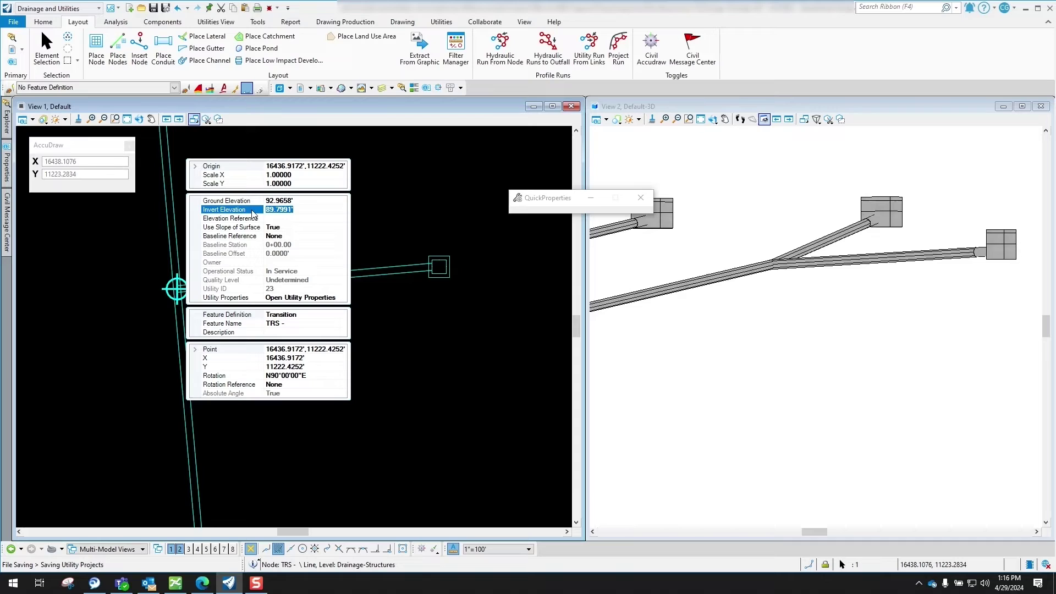
text(91.9658)
click(251, 209)
key(Tab)
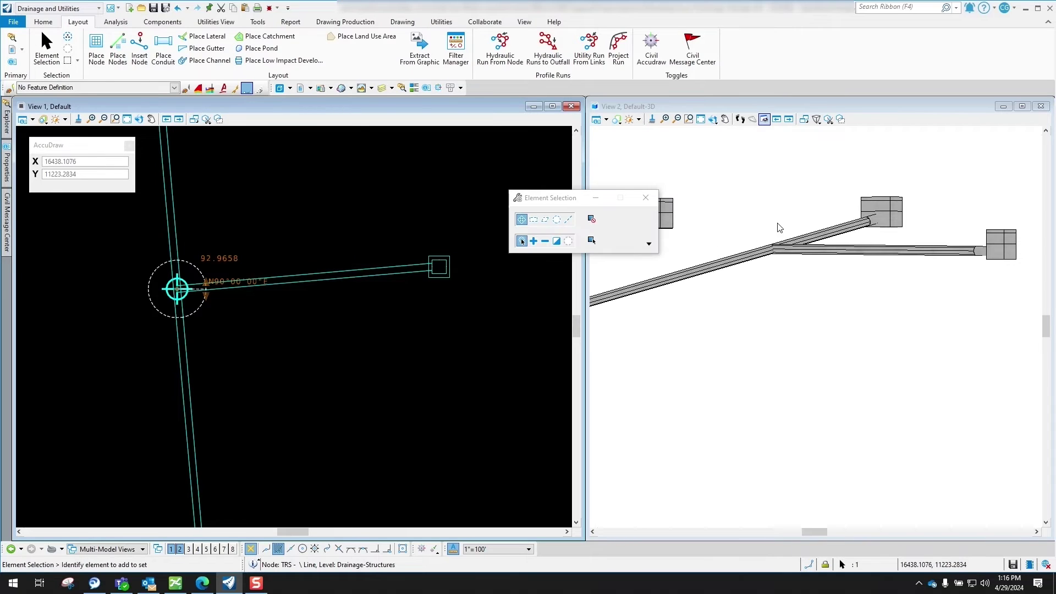
- Check the ground and invert elevations in the Transition node's properties
mouse_move(182, 290)
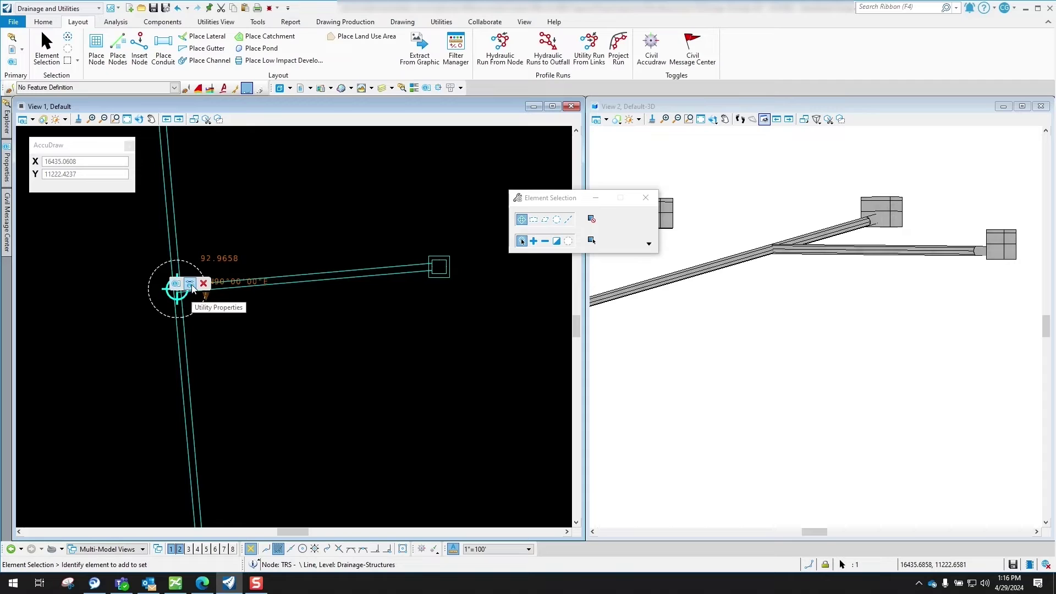
click(190, 284)
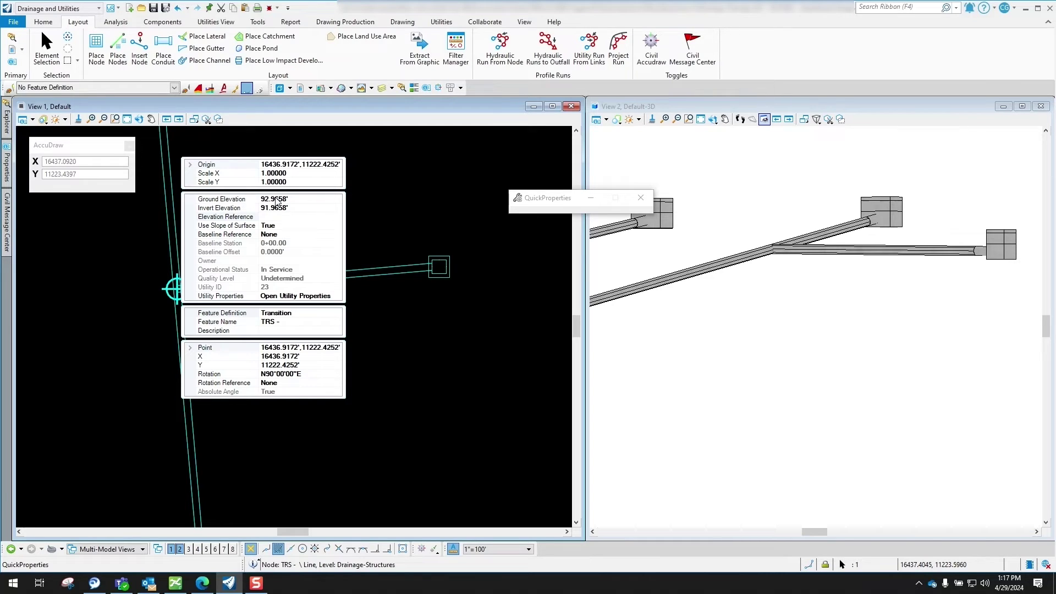
key(Escape)
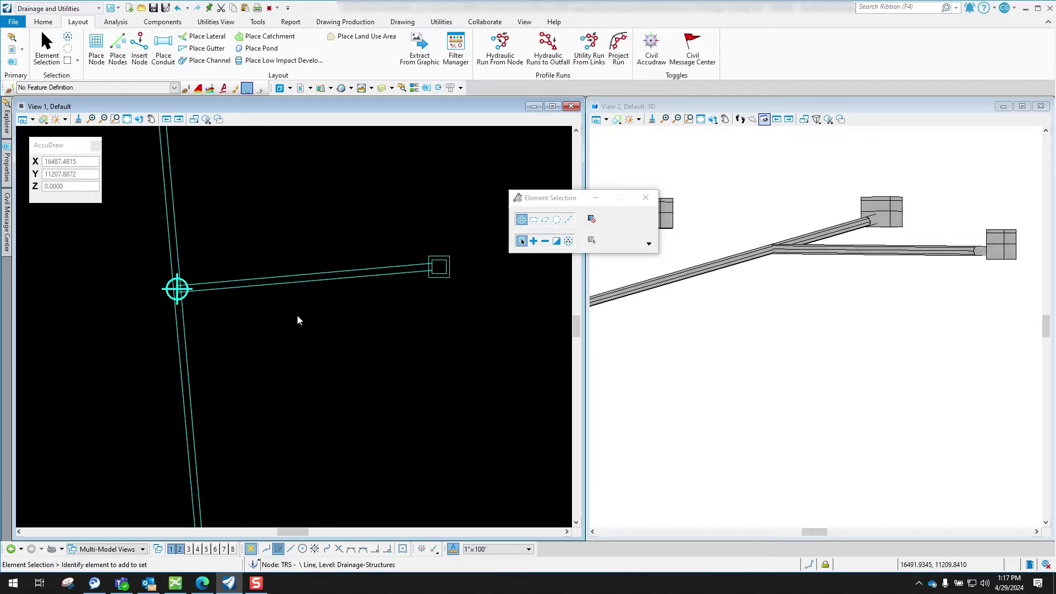
- Set Flow (Additional Carryover) to 3 cfs in the east inlet's drainage utility properties
scroll(296, 315, down, 5)
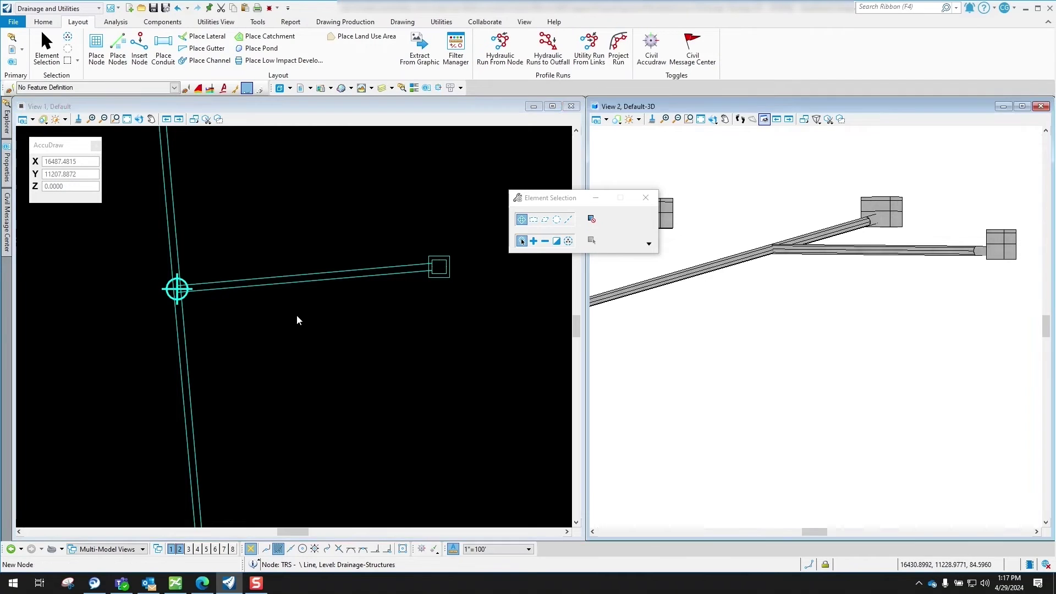
scroll(335, 308, up, 2)
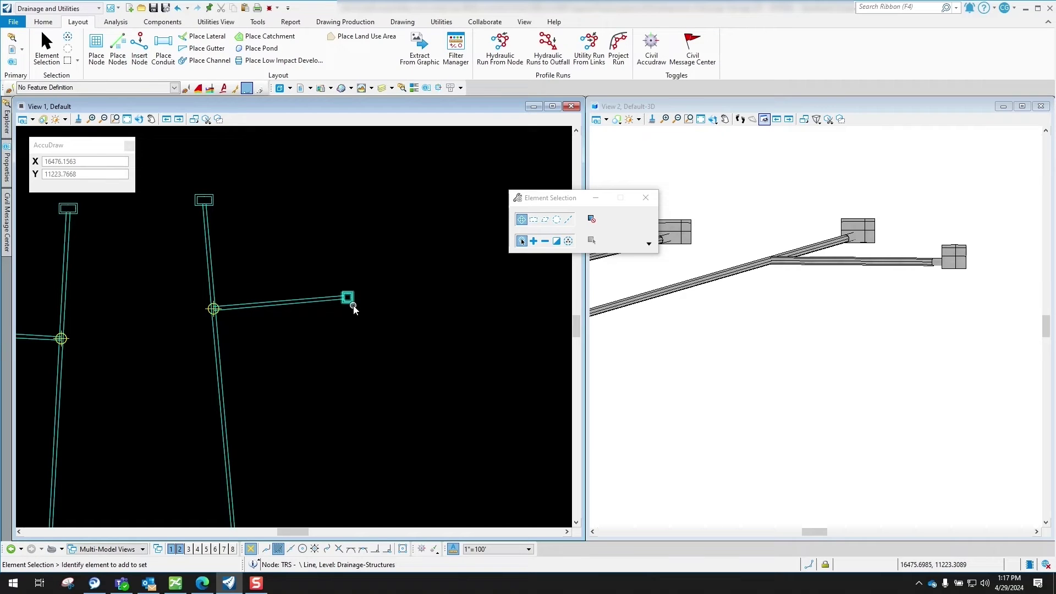
click(352, 306)
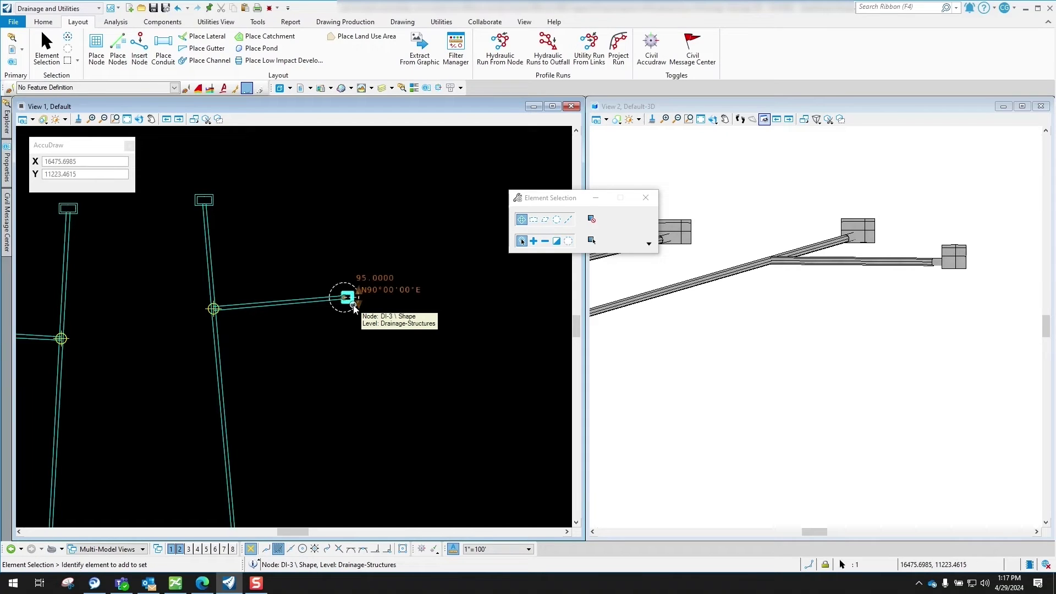
mouse_move(353, 305)
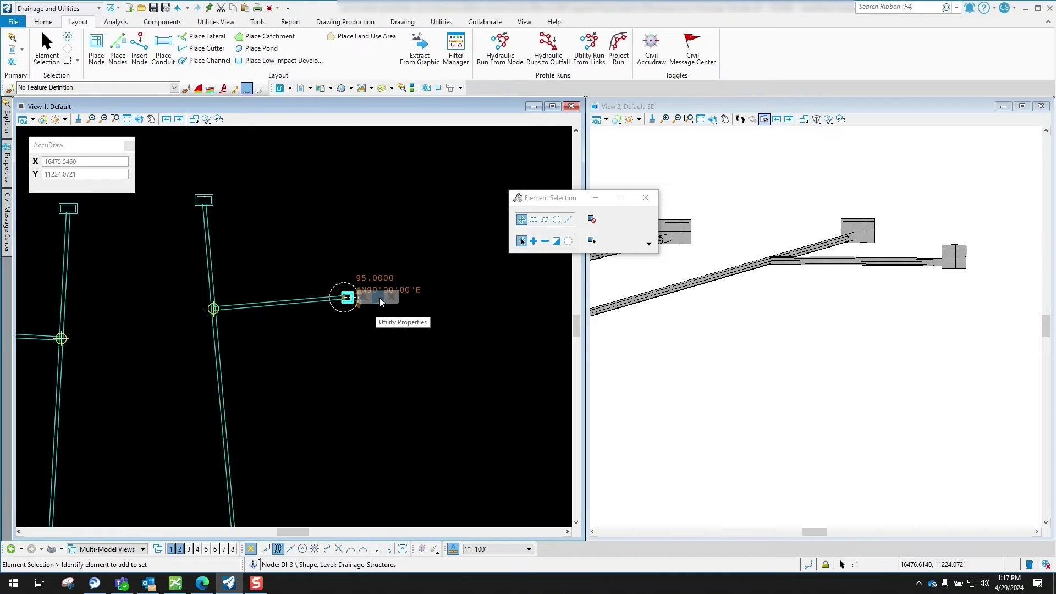
click(378, 298)
scroll(410, 336, down, 10)
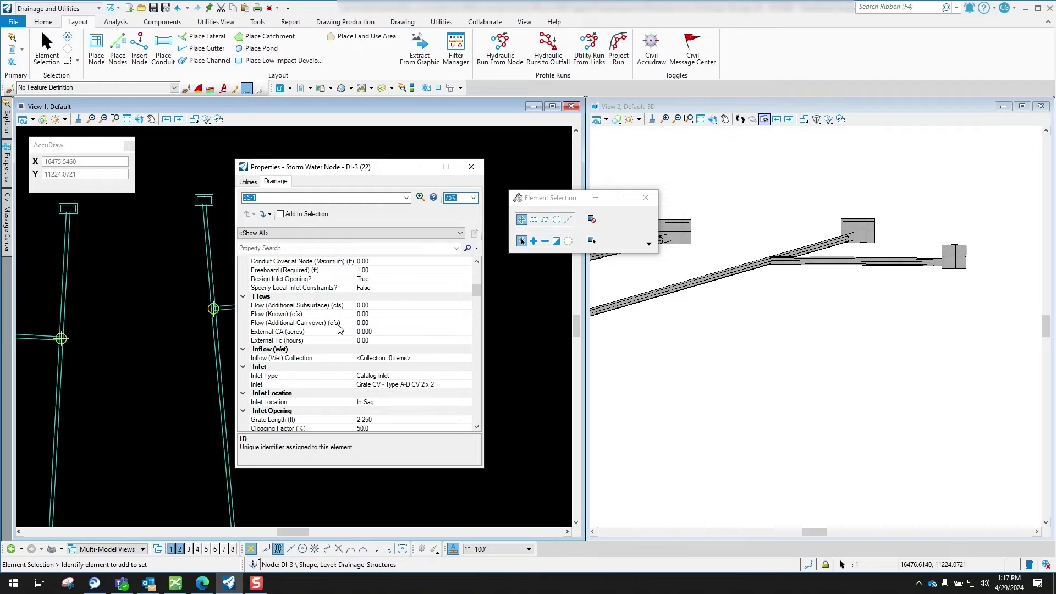
click(306, 323)
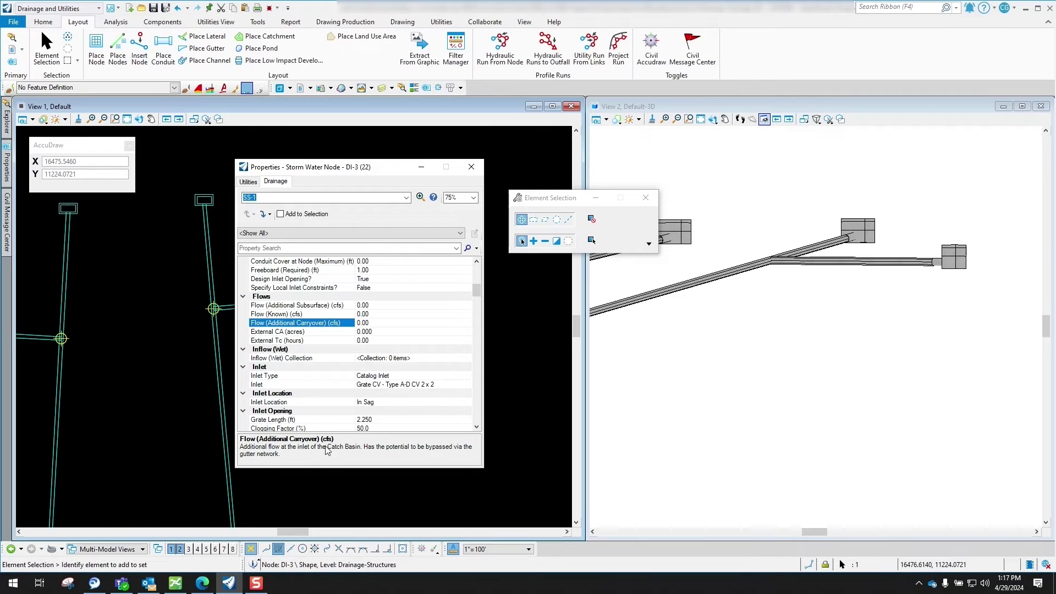
click(363, 322)
text(3)
key(Return)
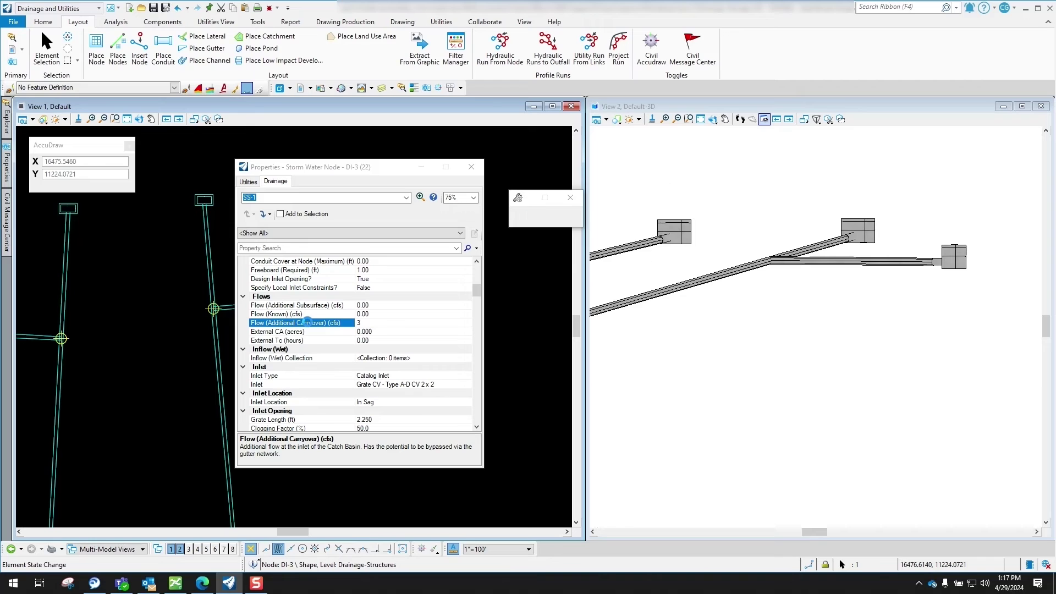
- Assign the Curb & Gutter - Type B catalog gutter to the east inlet and close its utility properties
scroll(404, 339, down, 2)
scroll(404, 340, down, 1)
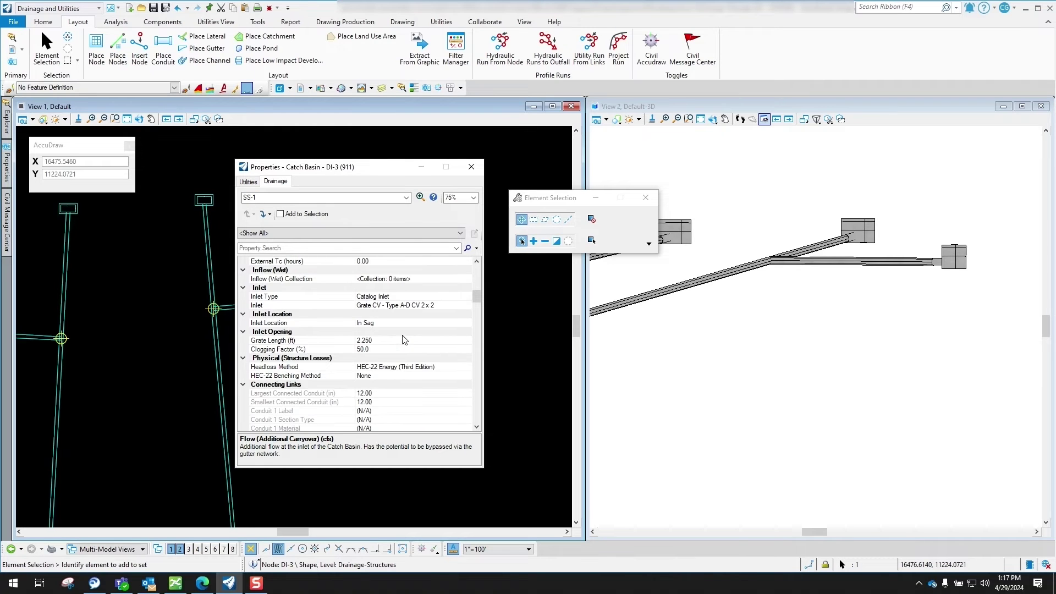
scroll(404, 340, down, 8)
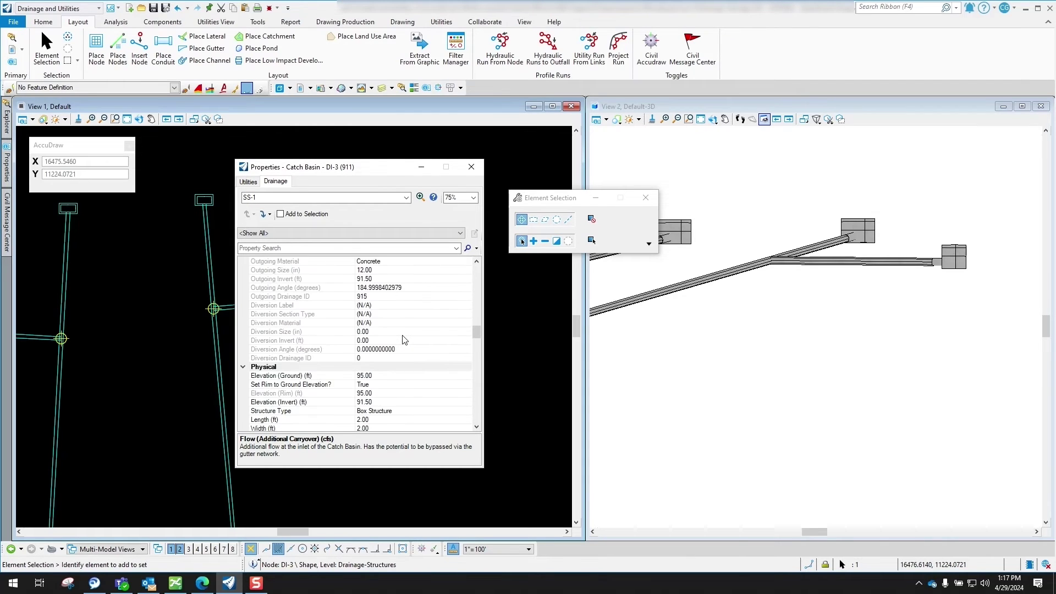
scroll(405, 339, up, 1)
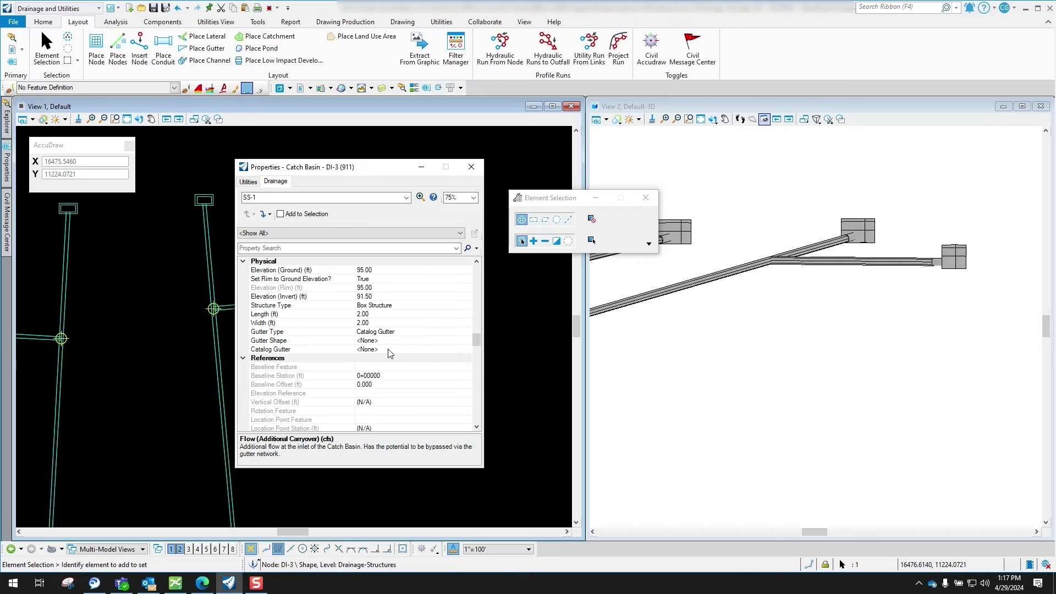
click(469, 351)
click(467, 350)
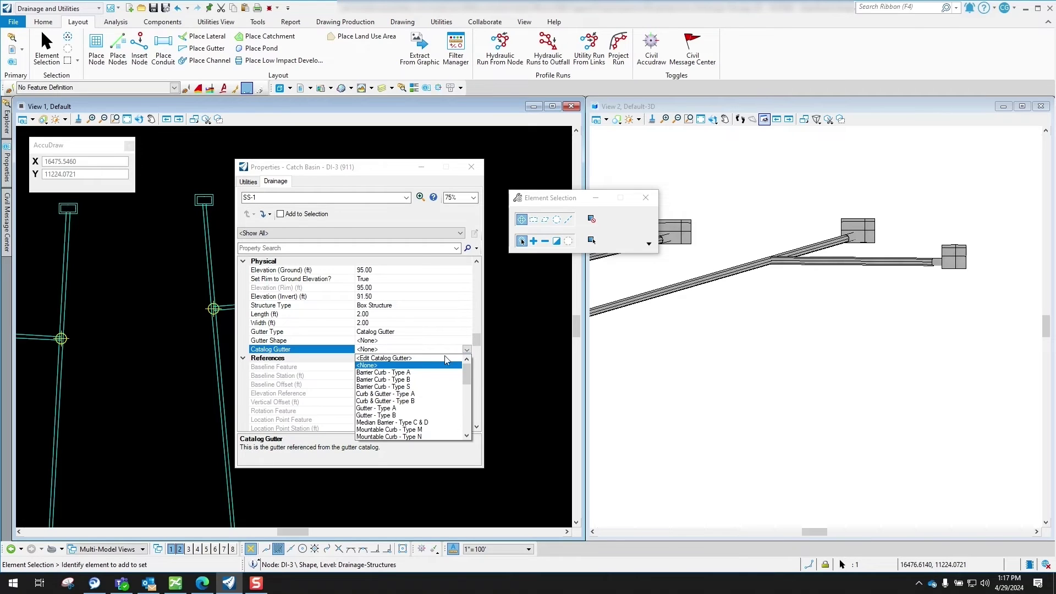
click(408, 402)
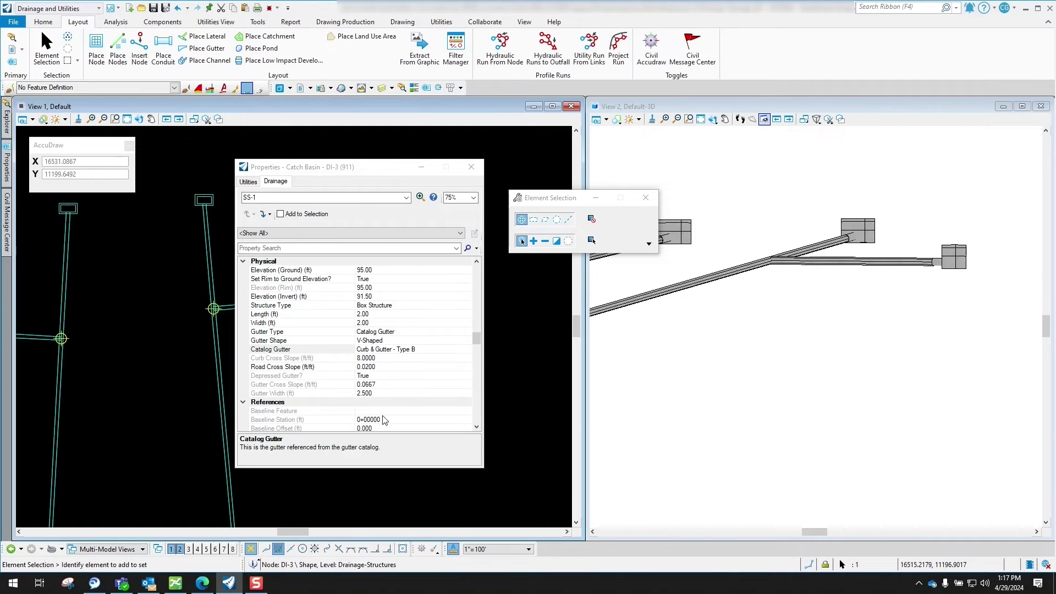
click(471, 166)
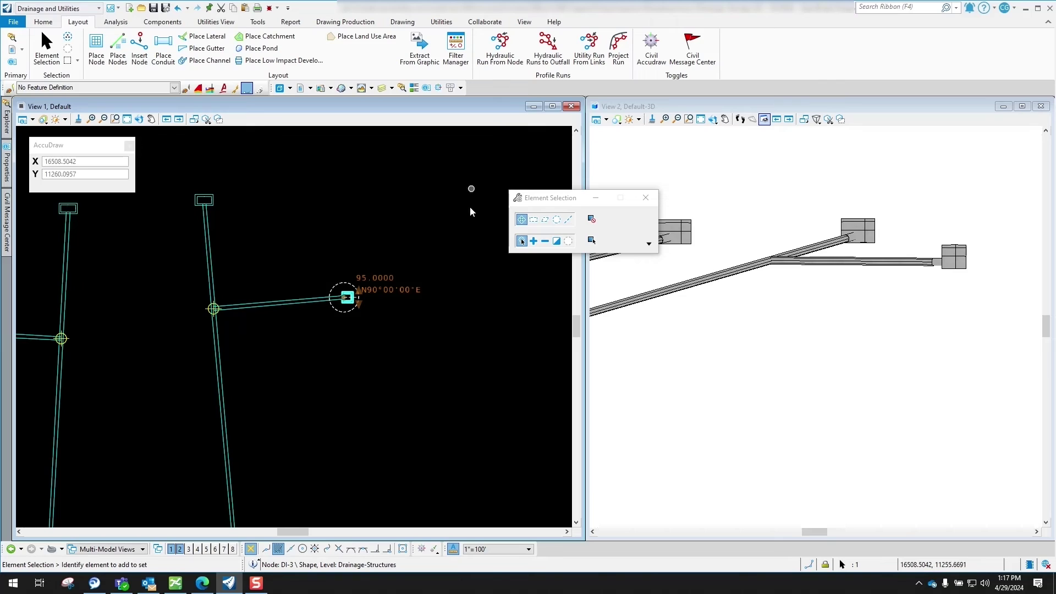
click(345, 218)
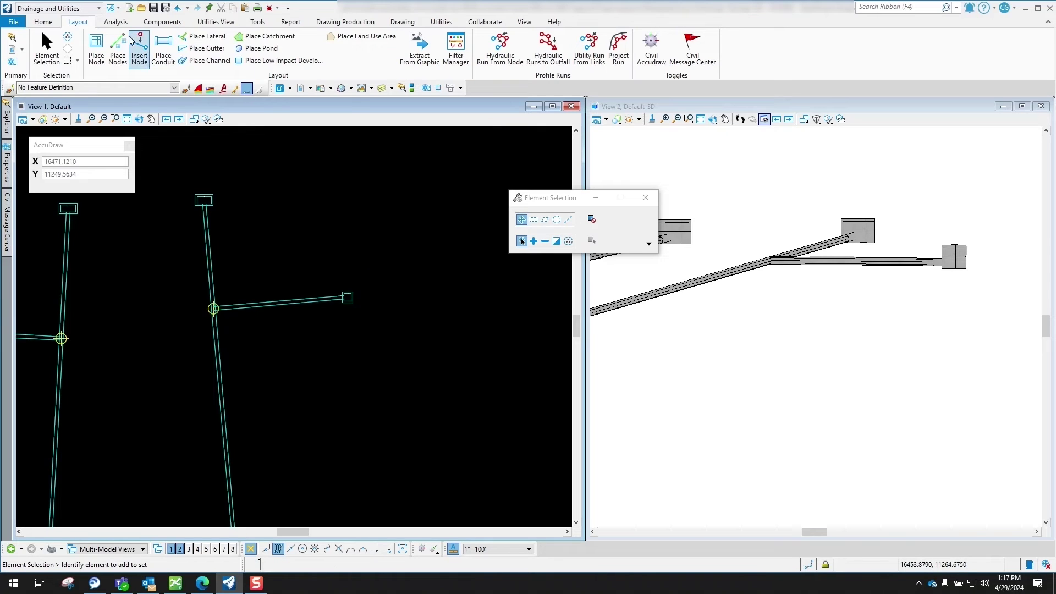
- Compute the NE Base Analysis - 10 Year Storm scenario and dismiss the calculation summary
click(116, 22)
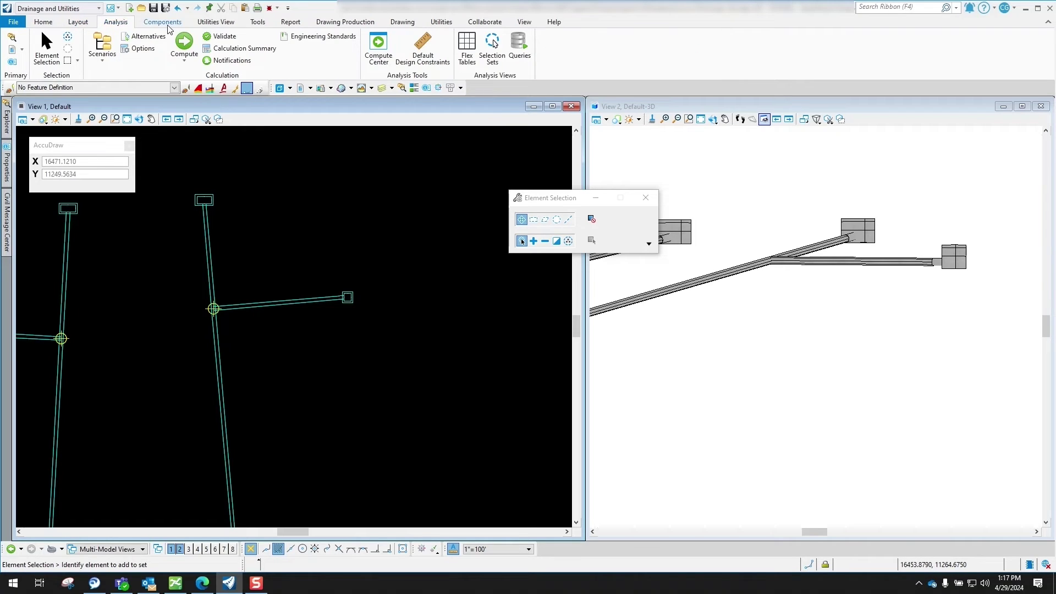
click(186, 46)
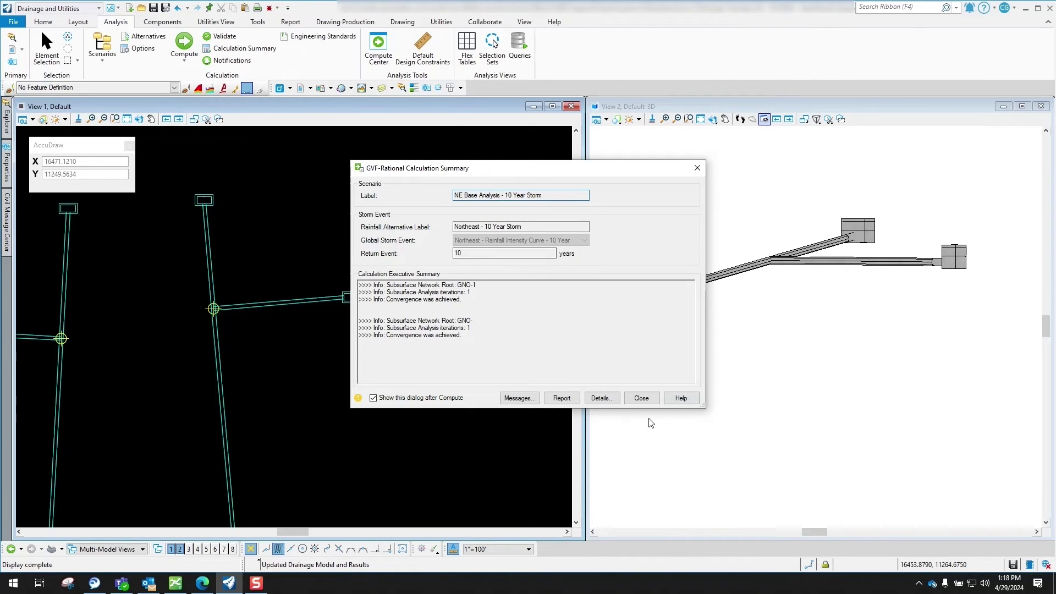
click(641, 398)
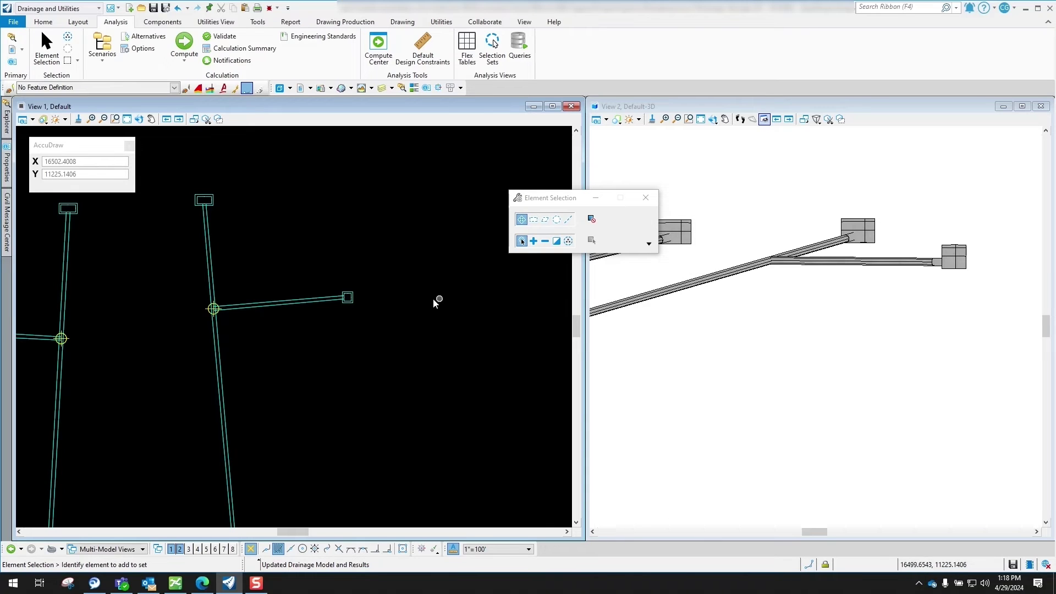
- Check the properties of the east lateral conduit between the inlet and the transition node
scroll(433, 298, down, 2)
scroll(433, 298, down, 1)
scroll(355, 348, up, 1)
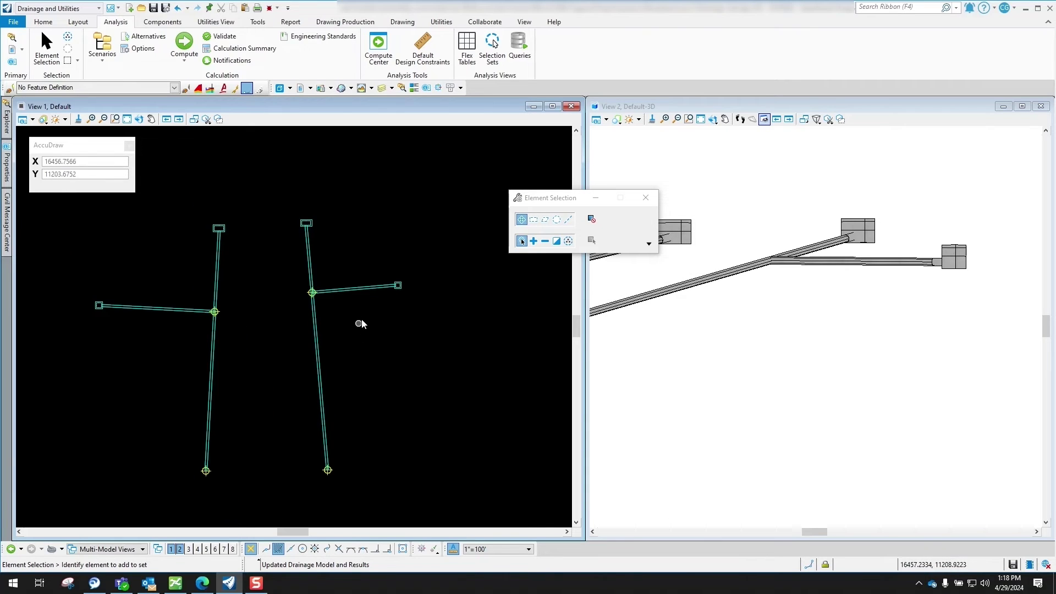
scroll(363, 291, up, 1)
scroll(363, 291, up, 2)
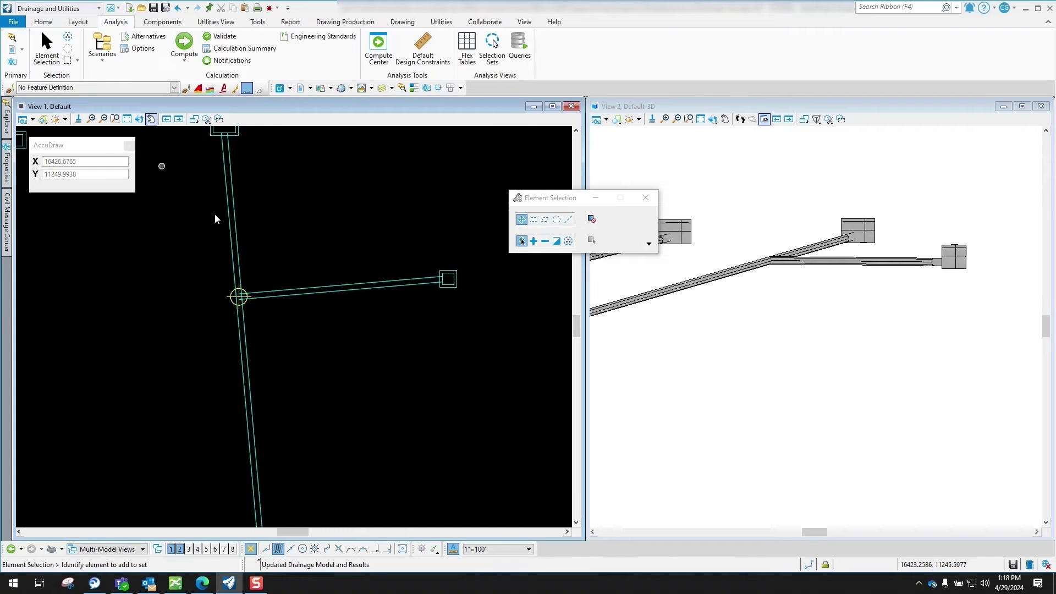
click(336, 296)
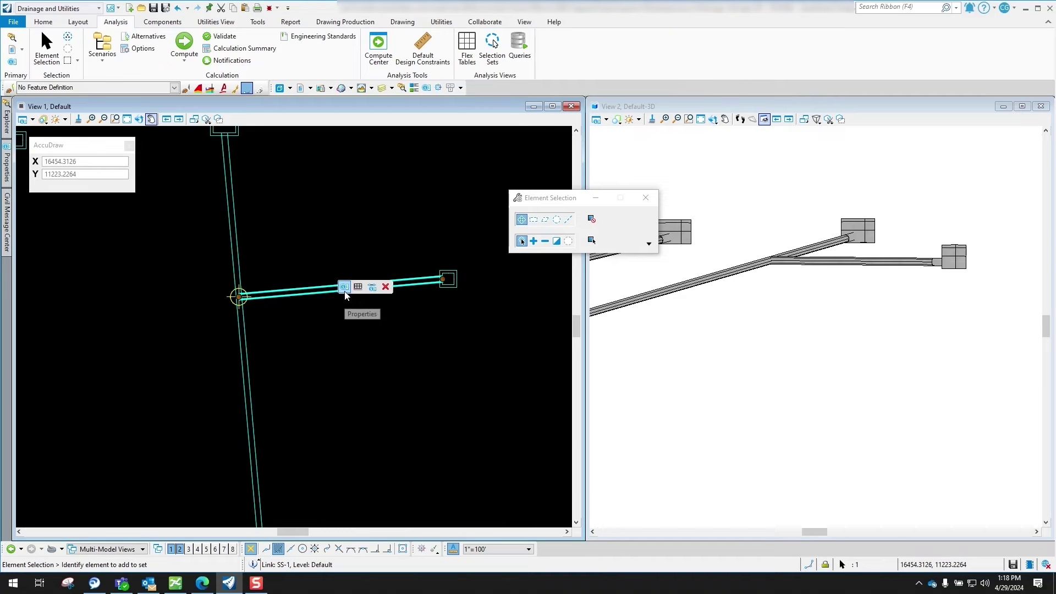
click(344, 289)
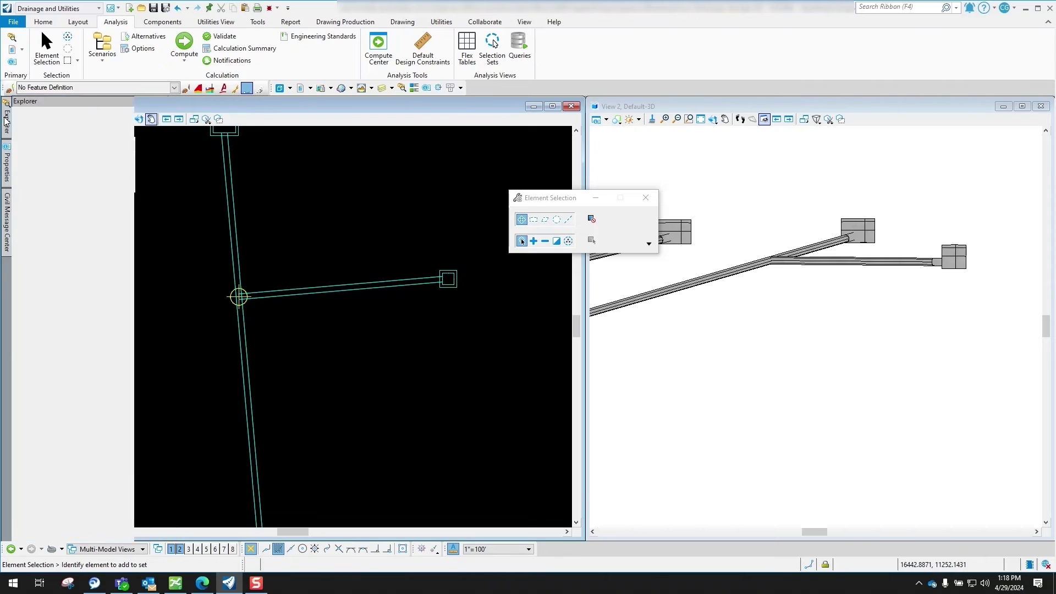
mouse_move(7, 122)
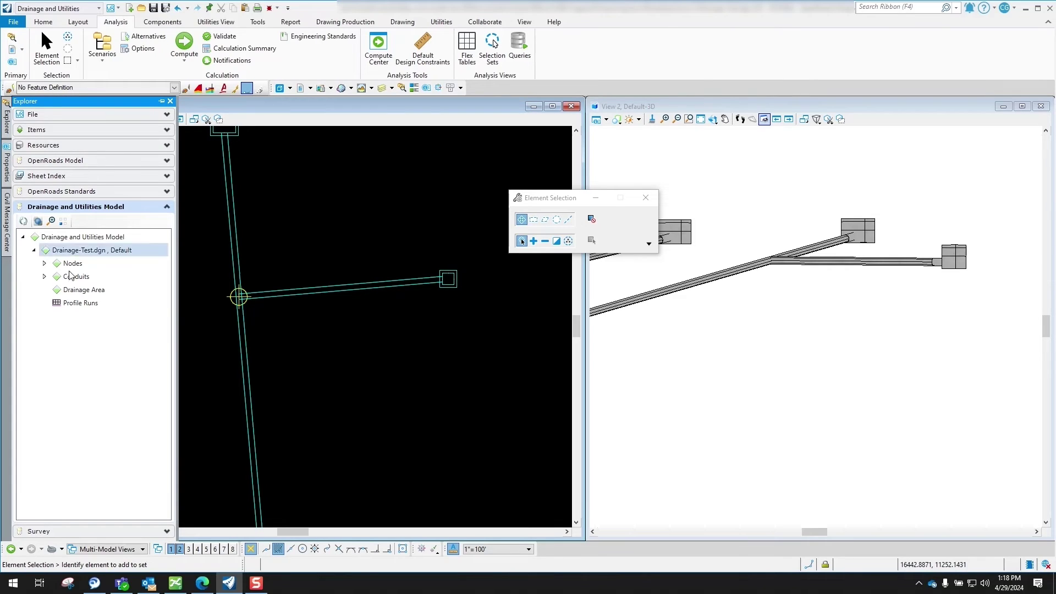
right_click(85, 302)
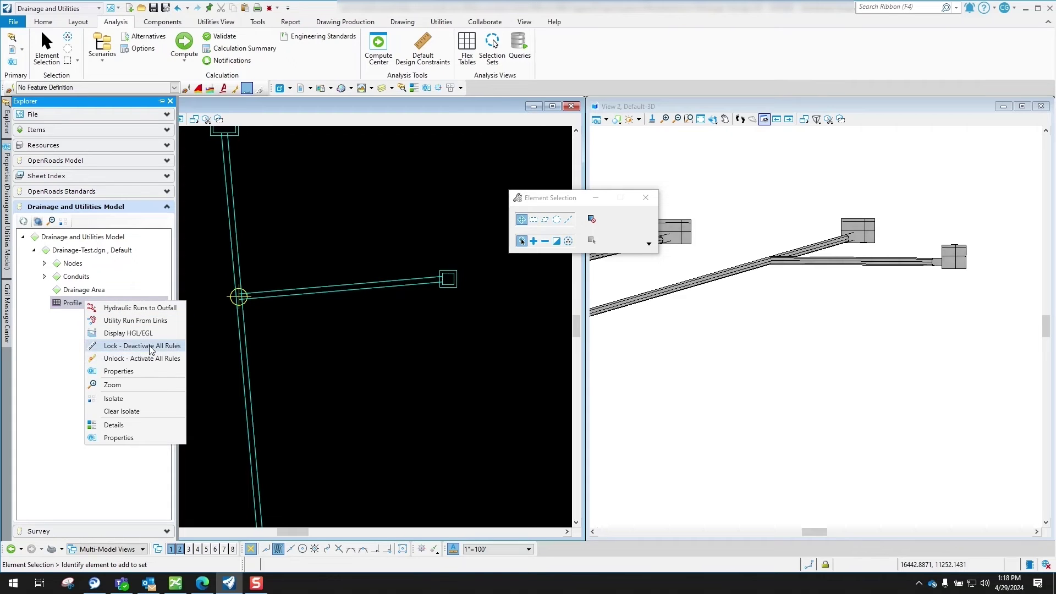
click(379, 199)
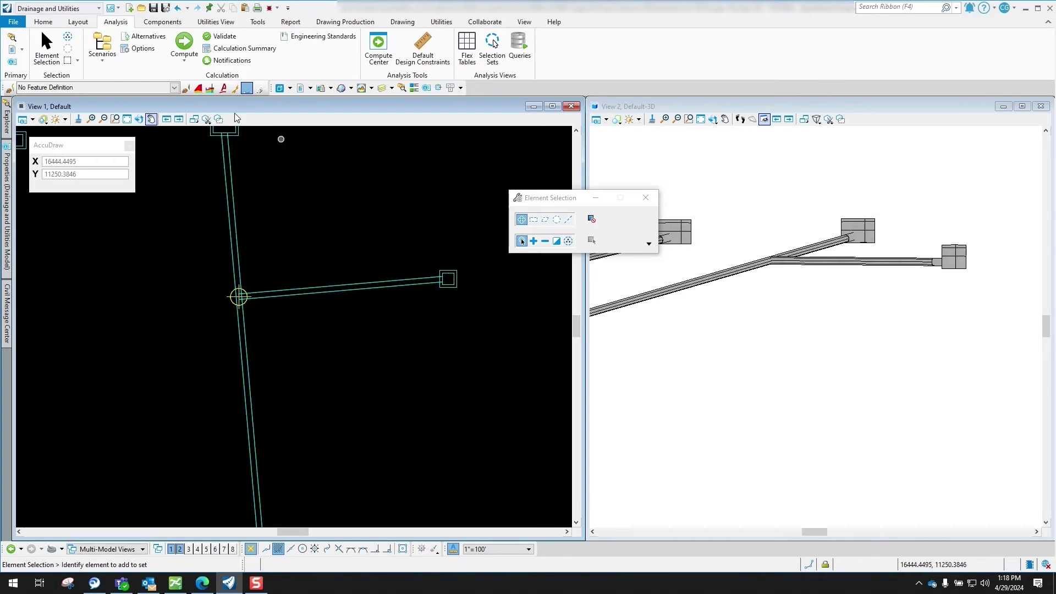
- Create a utility profile run named Profile Run1 from the east lateral and the main pipe downstream of the transition node
click(77, 22)
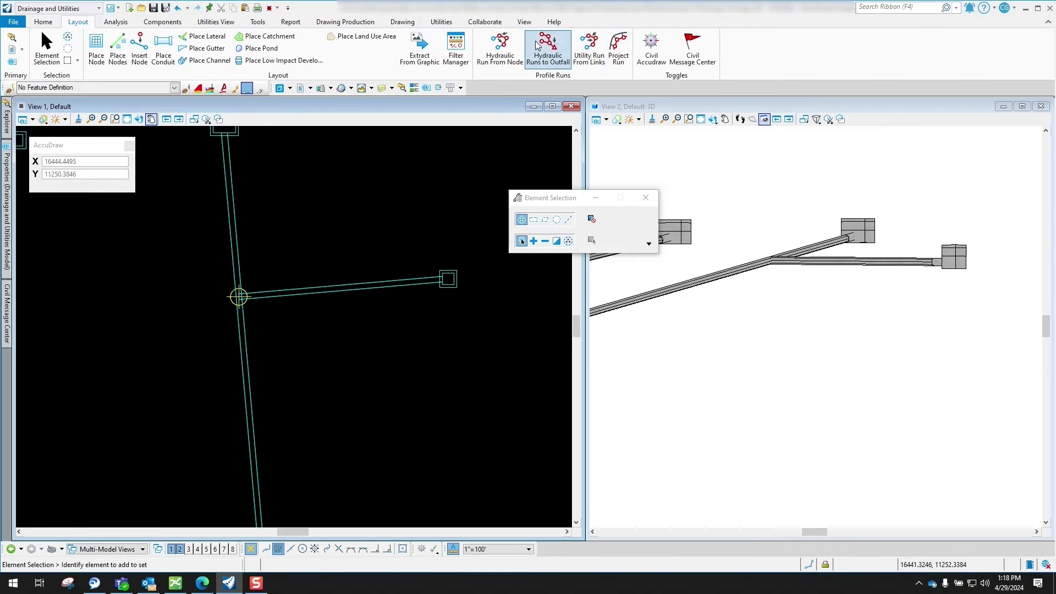
scroll(354, 176, down, 2)
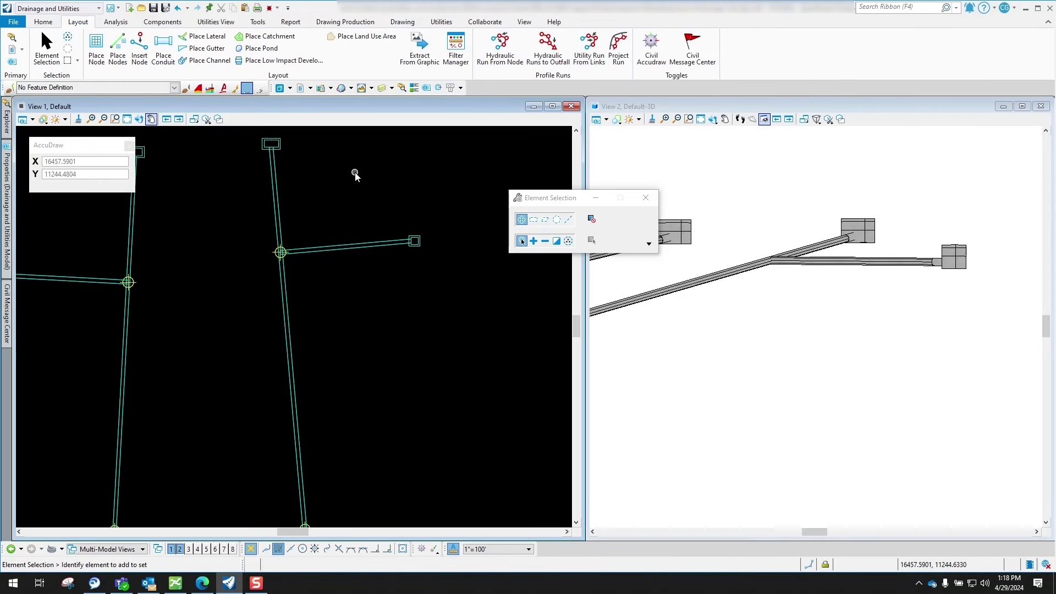
scroll(479, 173, down, 1)
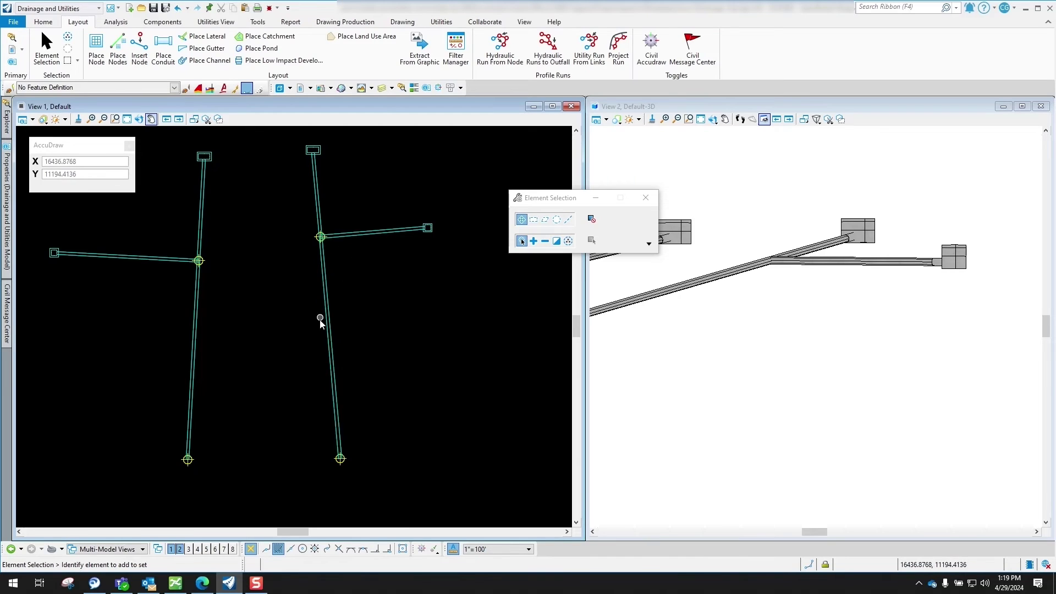
click(598, 60)
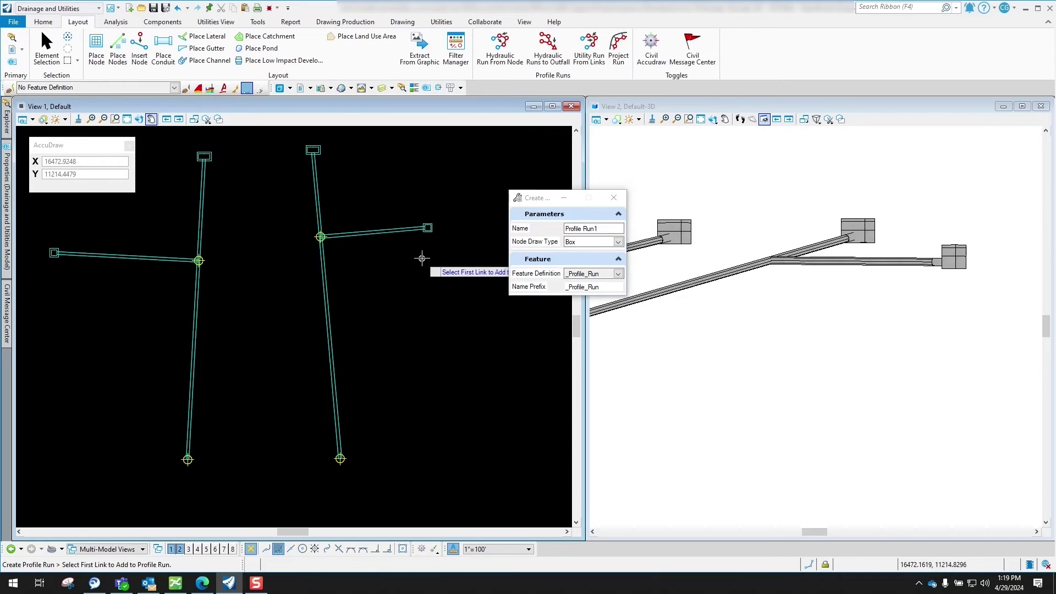
click(374, 232)
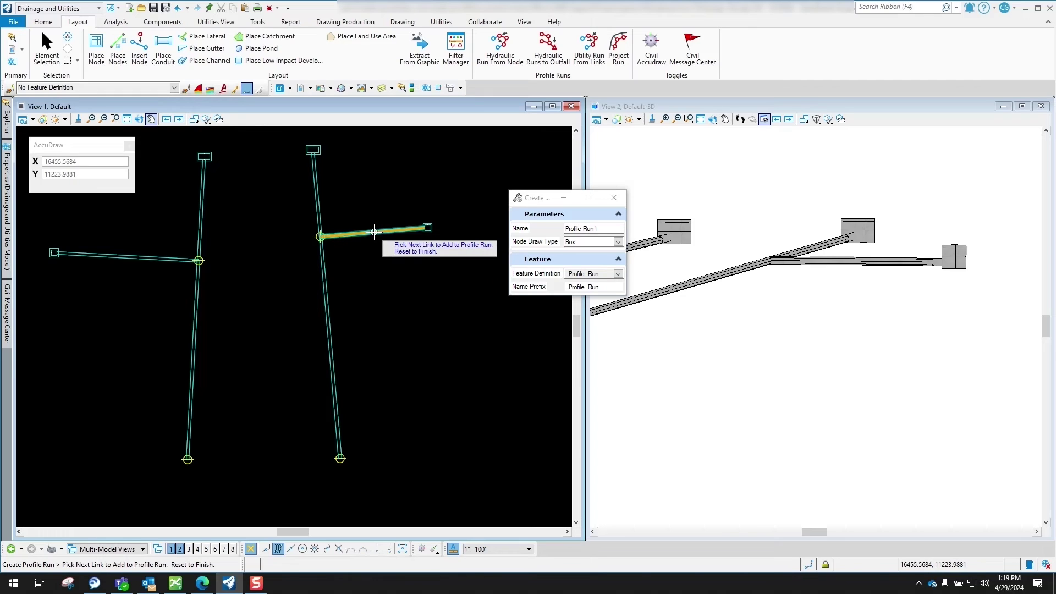
click(327, 296)
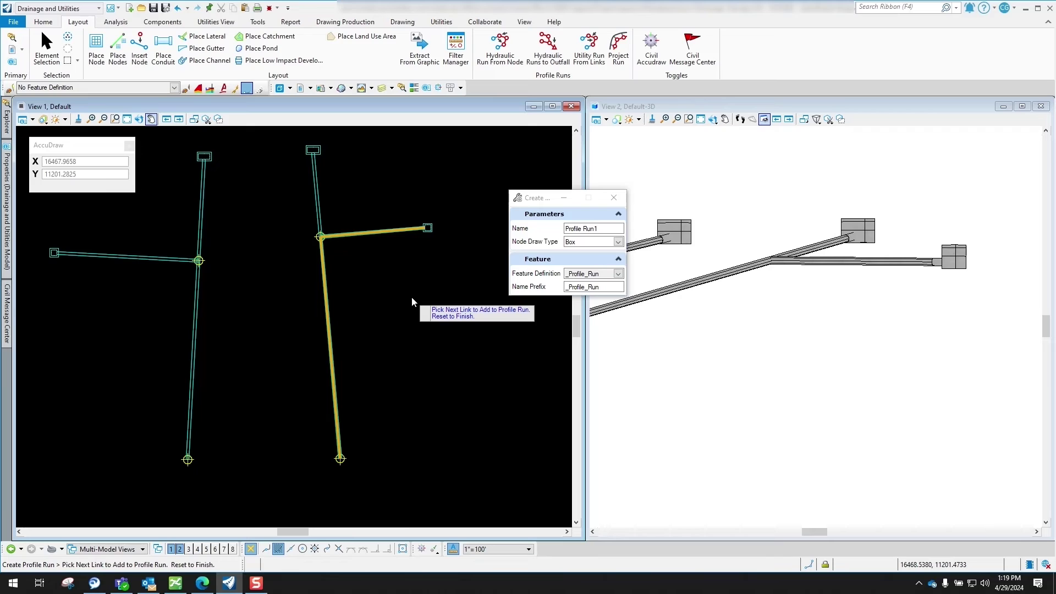
right_click(411, 296)
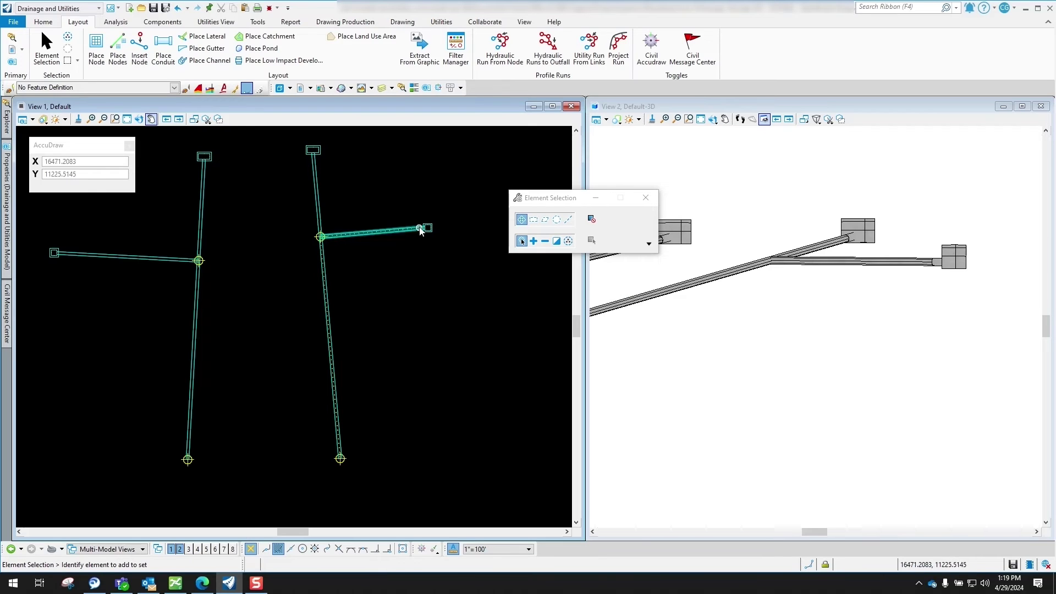
- Create a utility profile run named Profile Run2 along the east main line, from the north inlet pipe through the downstream pipe
scroll(331, 238, up, 4)
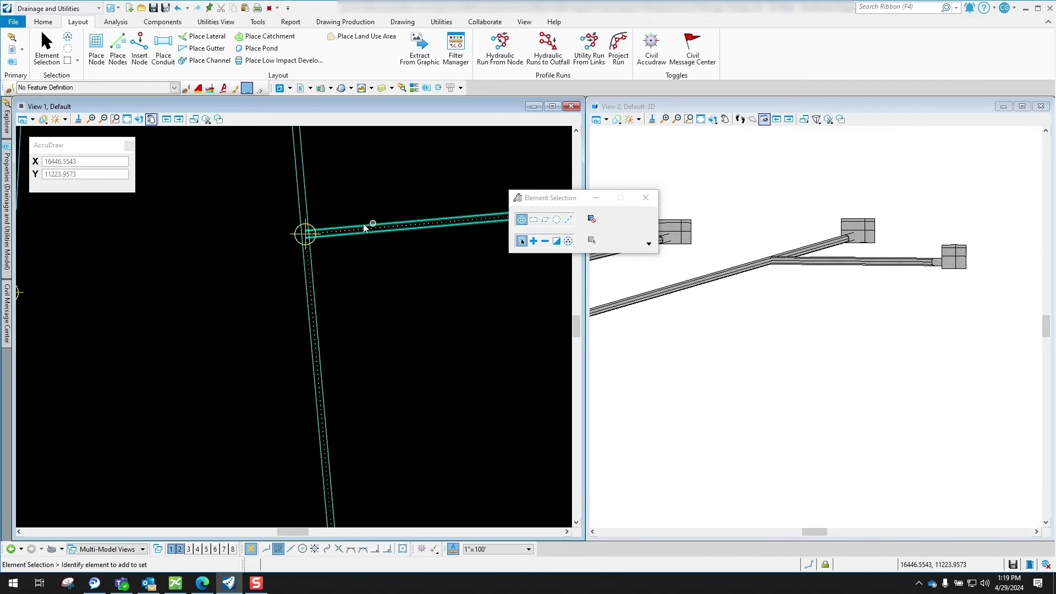
scroll(382, 310, down, 4)
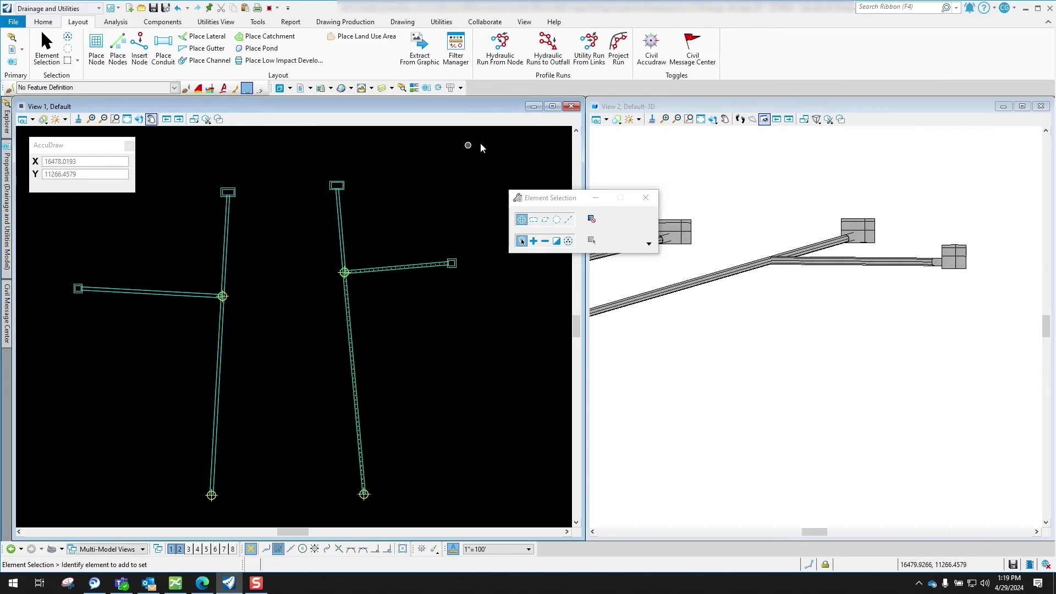
click(591, 57)
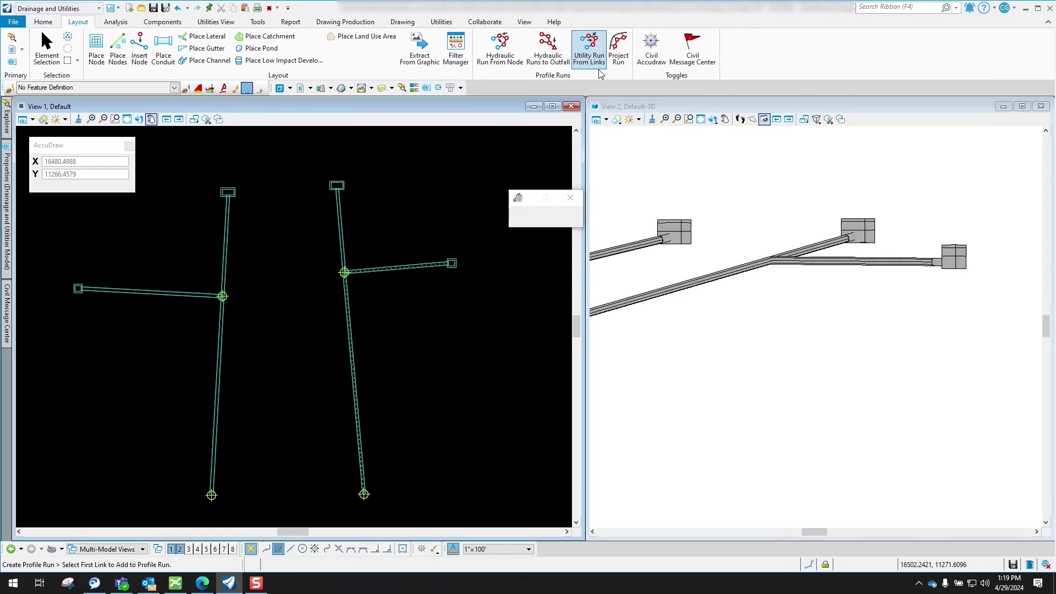
click(602, 230)
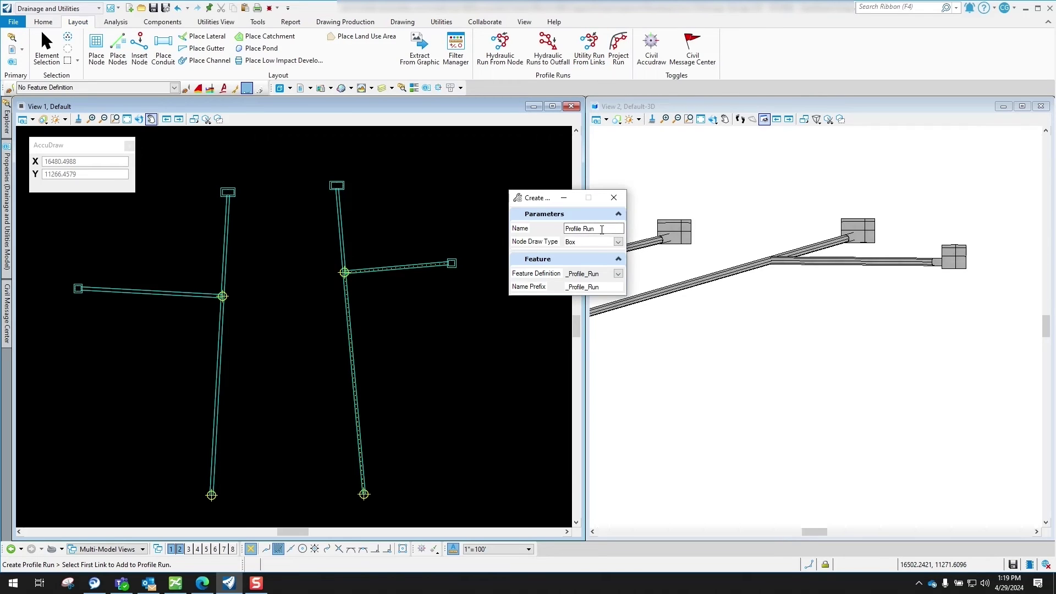
click(341, 206)
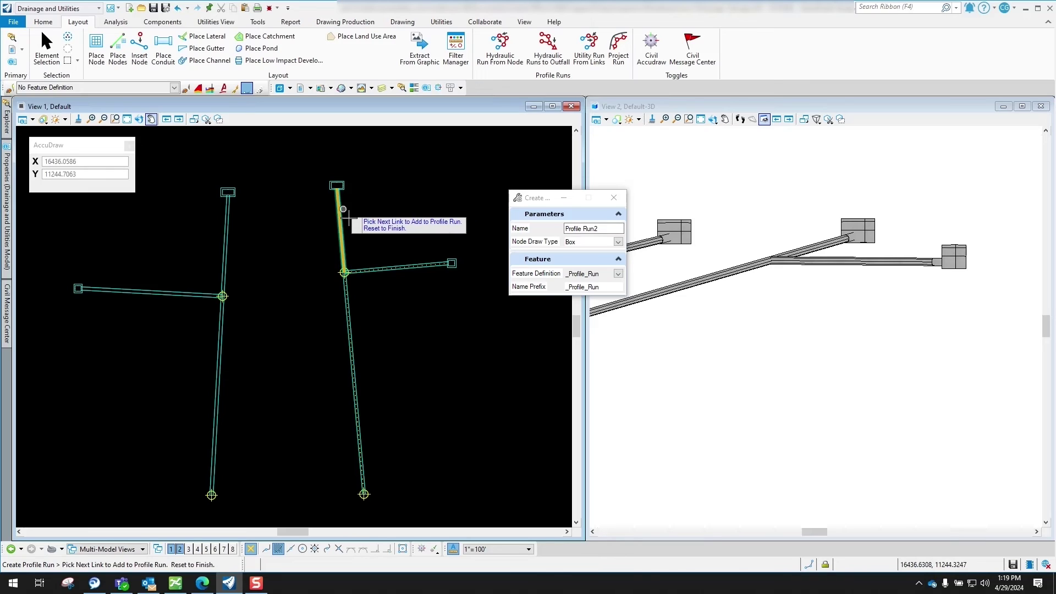
click(350, 297)
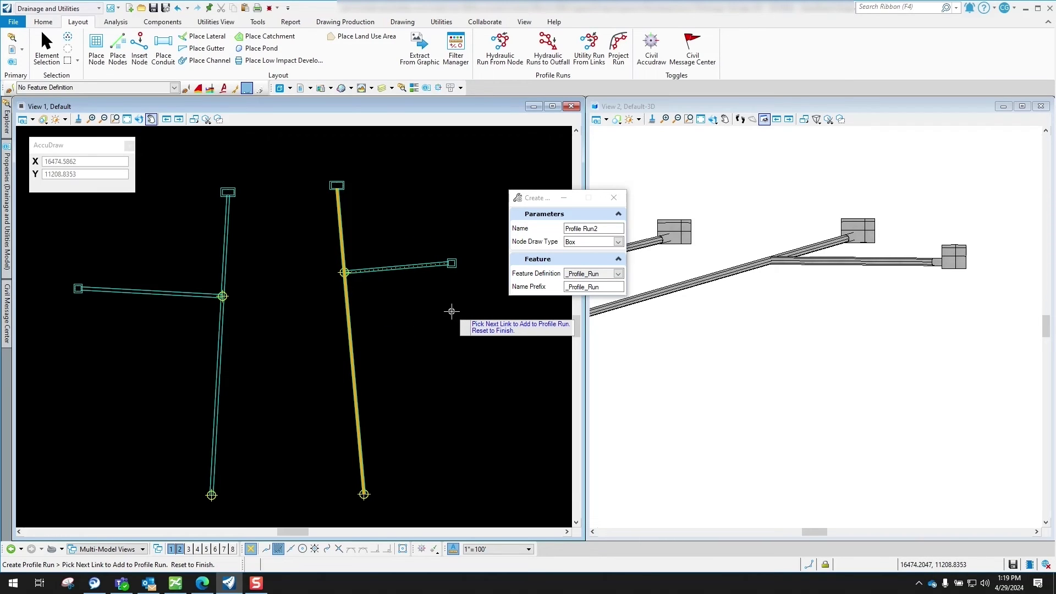
right_click(454, 309)
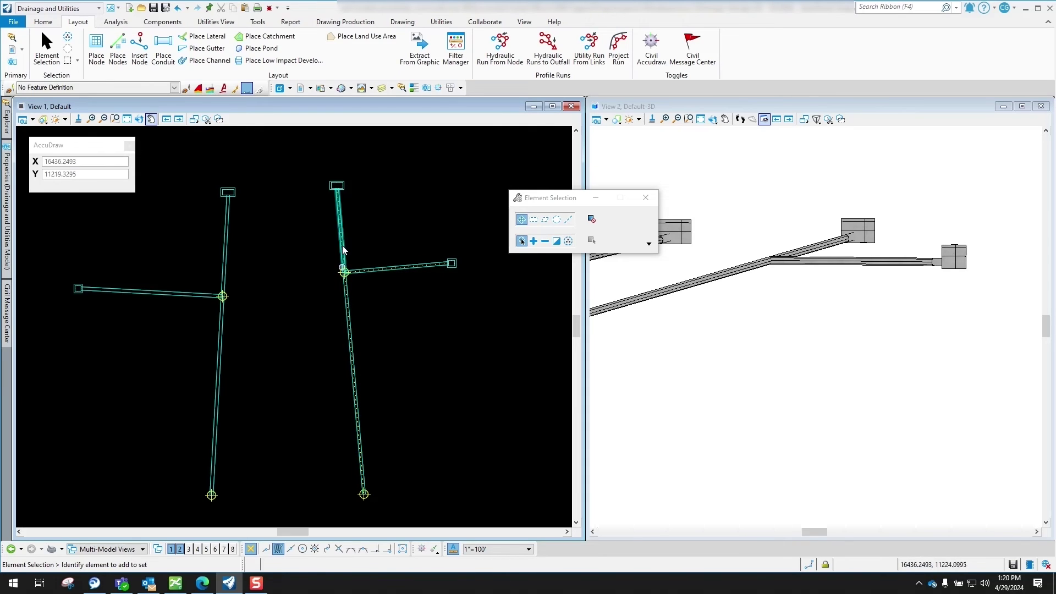
- Create a utility profile run named Profile Run3 containing only the east lateral conduit
click(590, 49)
click(602, 228)
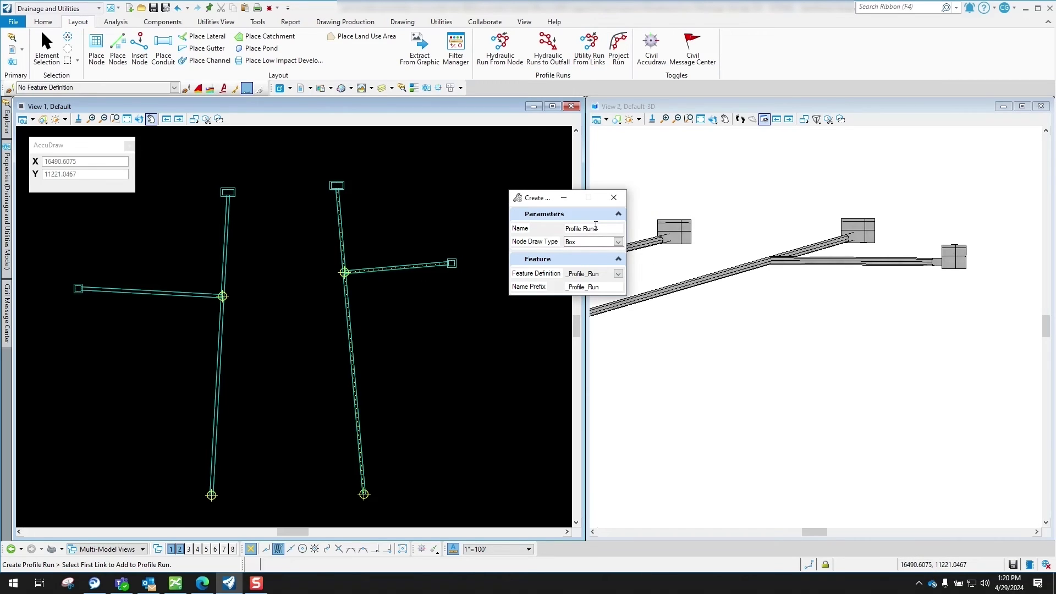
click(403, 262)
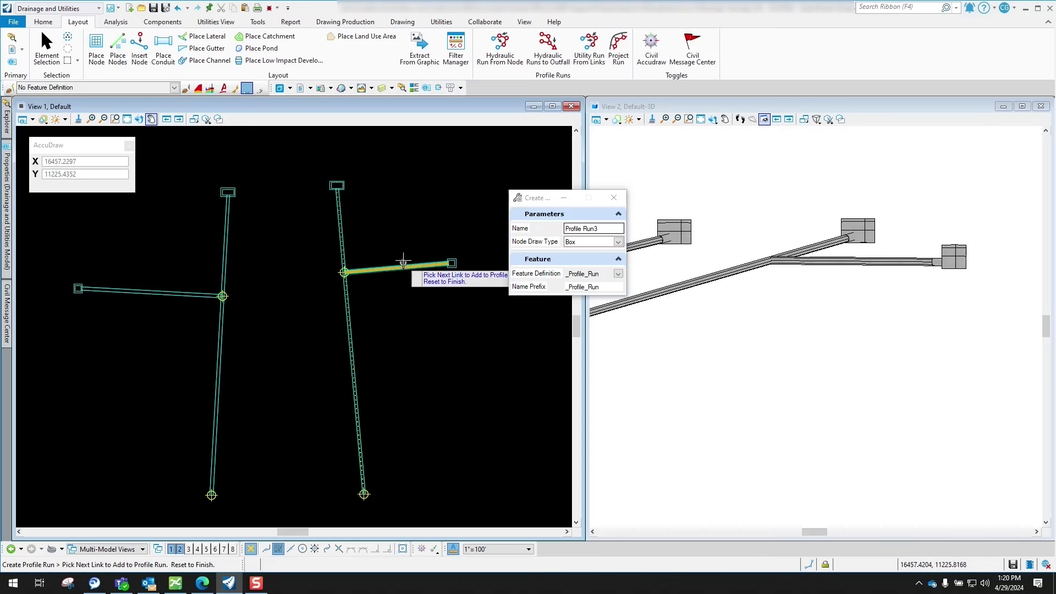
right_click(438, 199)
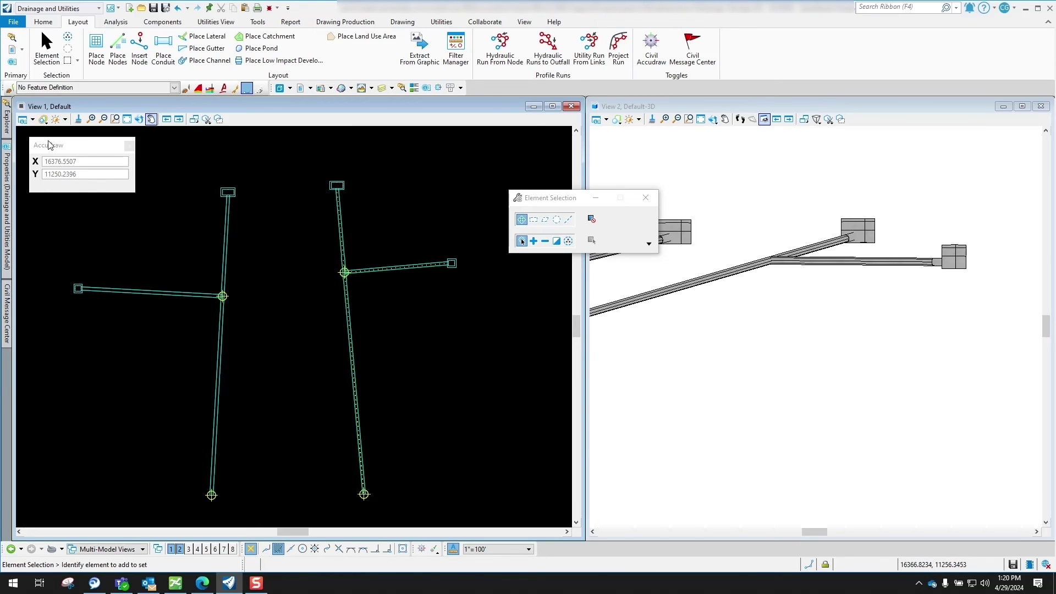
- Pin the Explorer open and expand the Profile Runs of the Drainage and Utilities Model
mouse_move(6, 123)
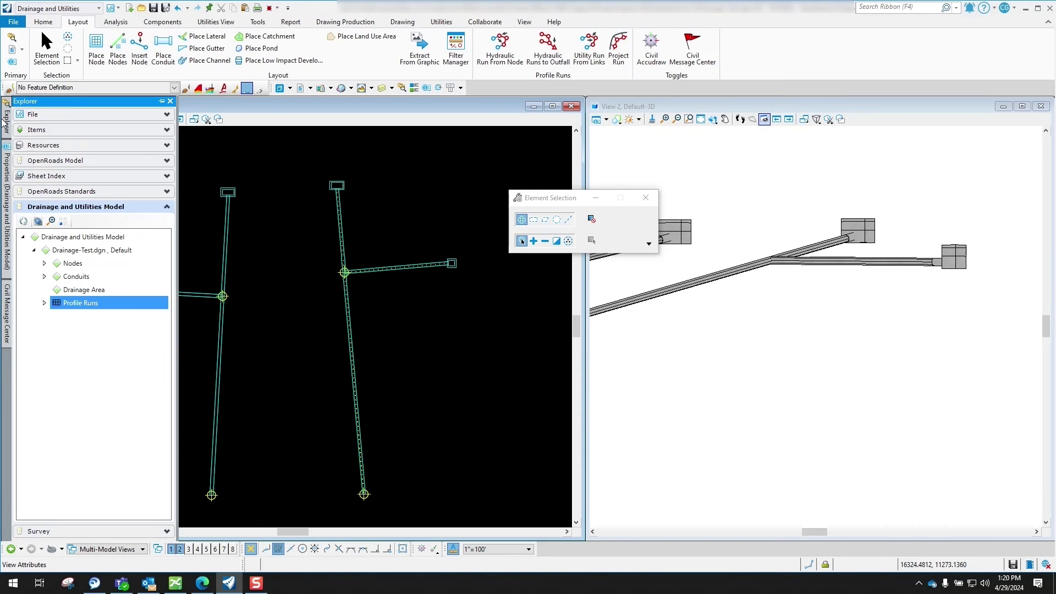
click(163, 102)
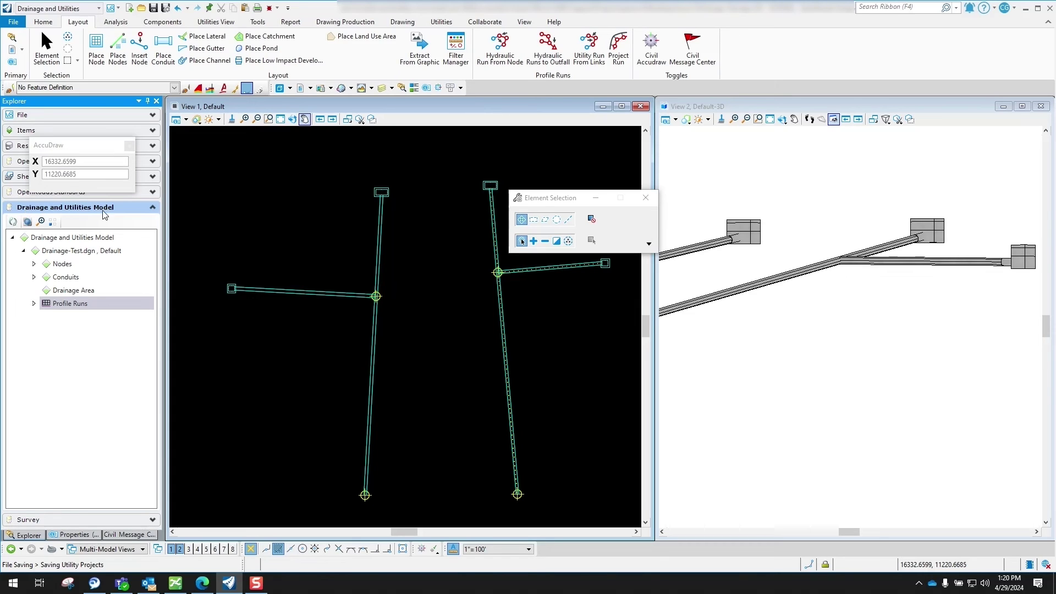
click(34, 305)
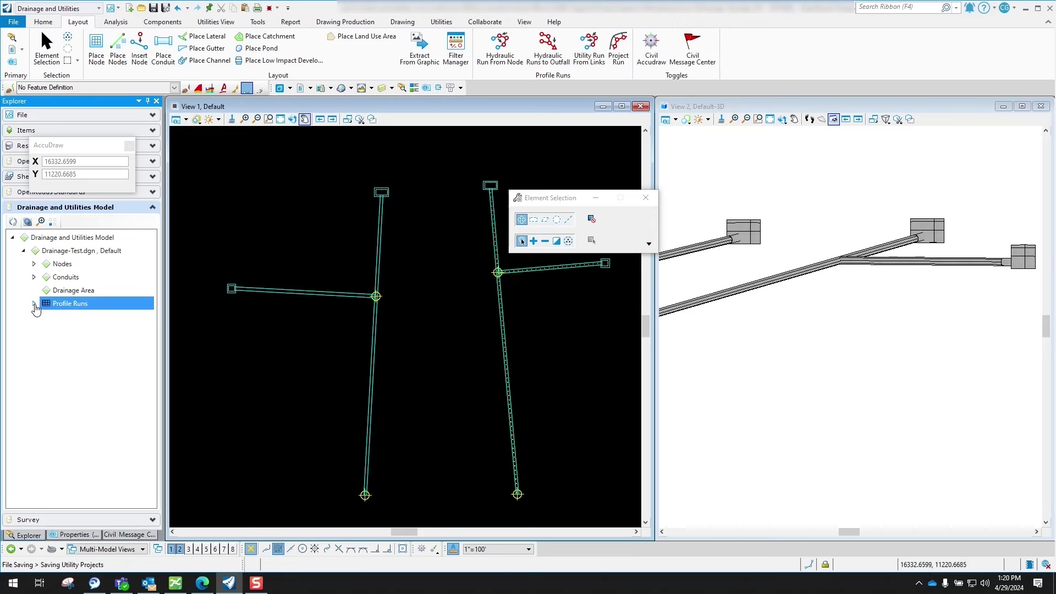
click(34, 304)
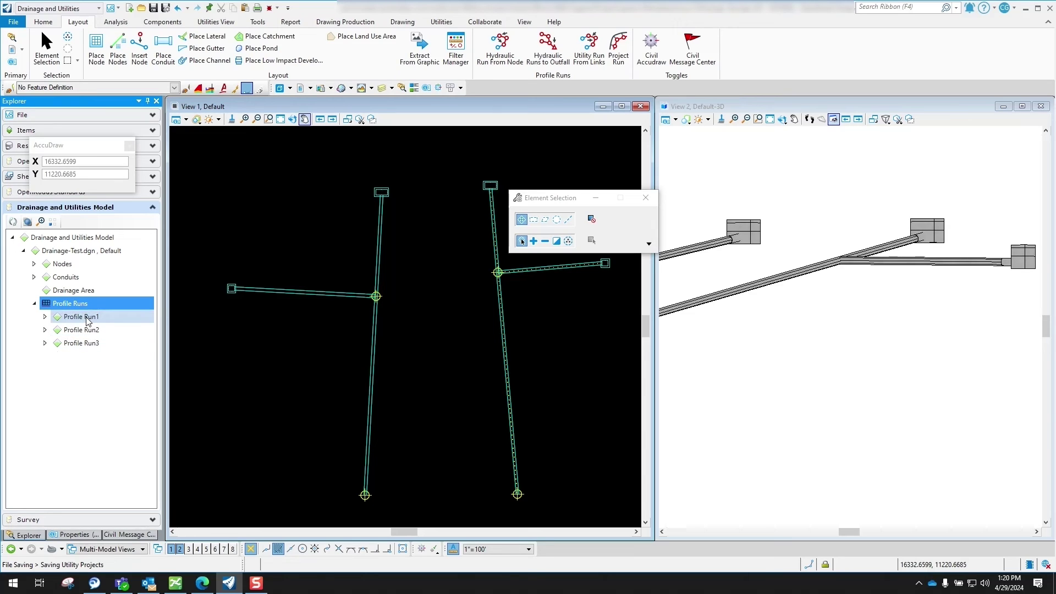
- Review the analysis profile of Profile Run1 and put its window away
right_click(88, 319)
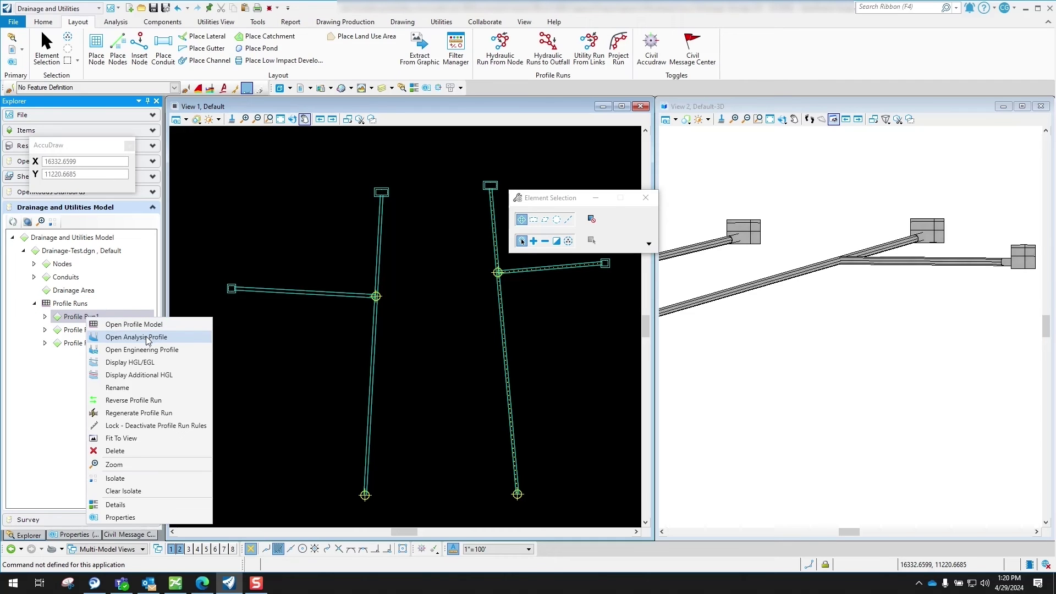
click(146, 337)
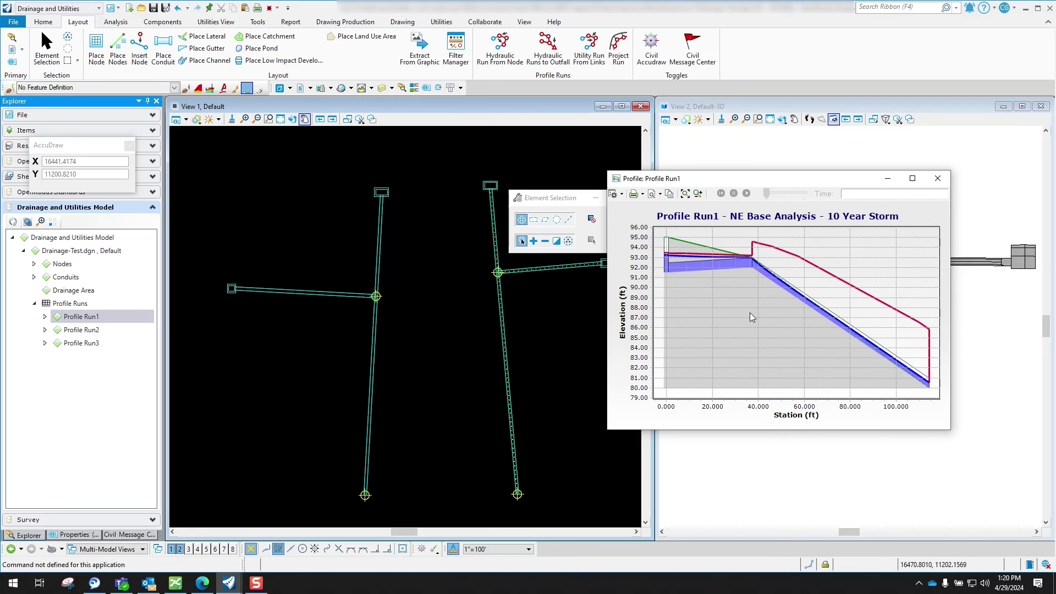
click(889, 179)
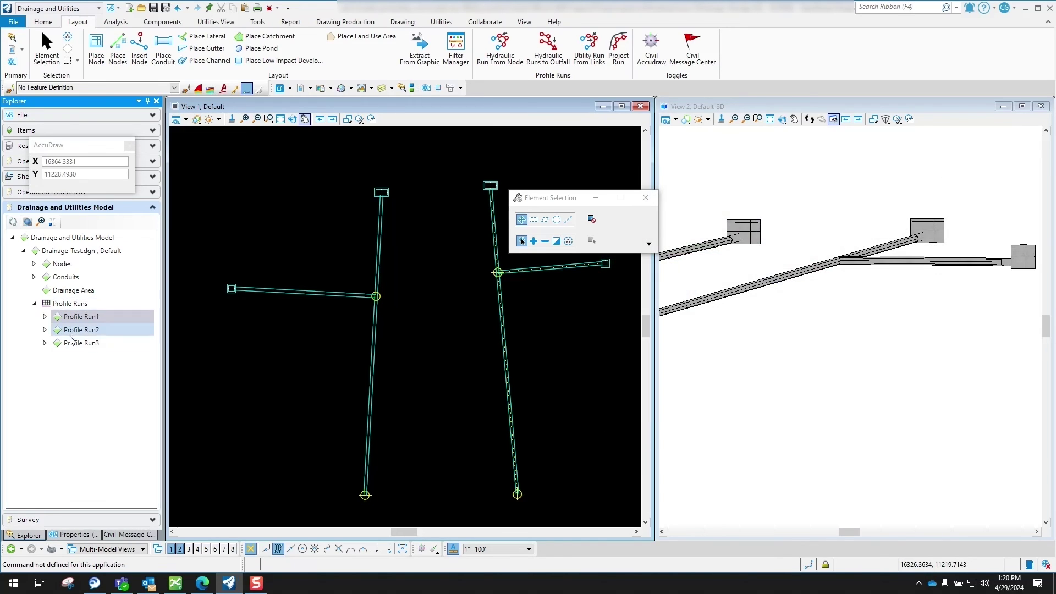
- Recompute the NE Base Analysis - 10 Year Storm scenario and reopen the analysis profile of Profile Run1
click(116, 22)
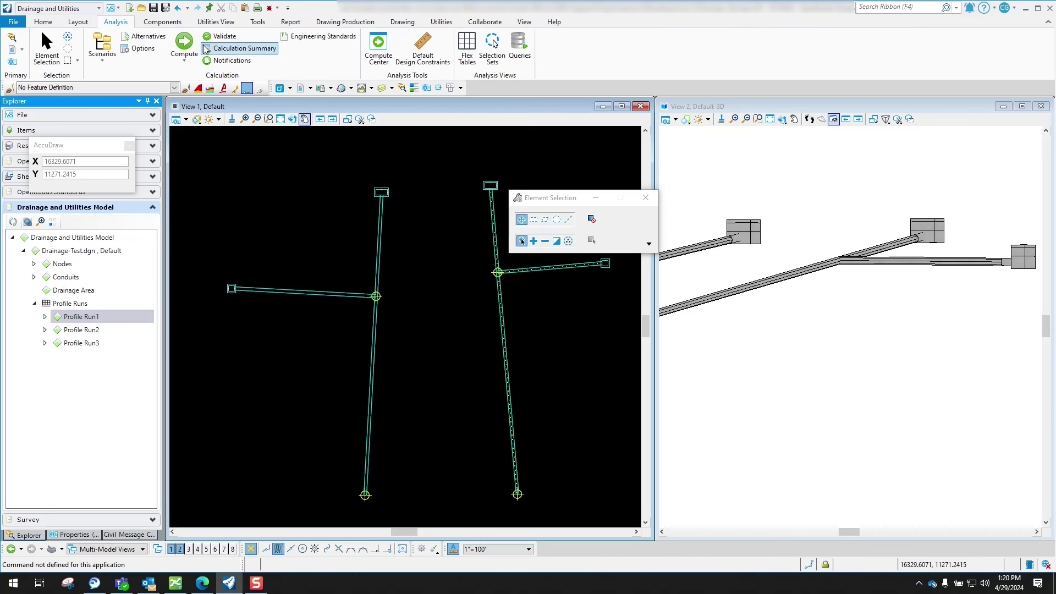
click(188, 47)
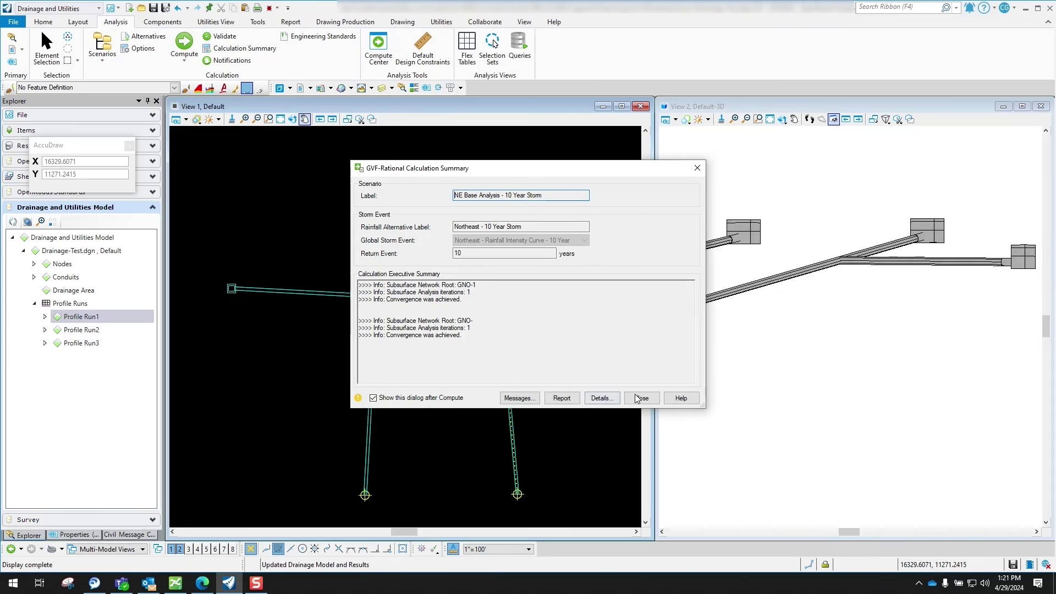
click(639, 397)
right_click(86, 318)
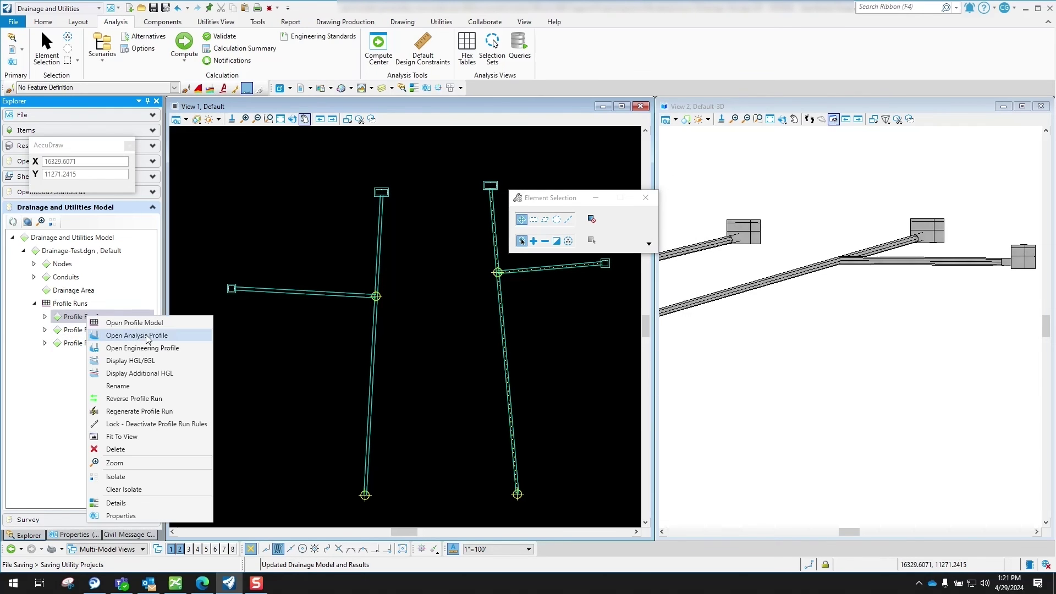
click(146, 334)
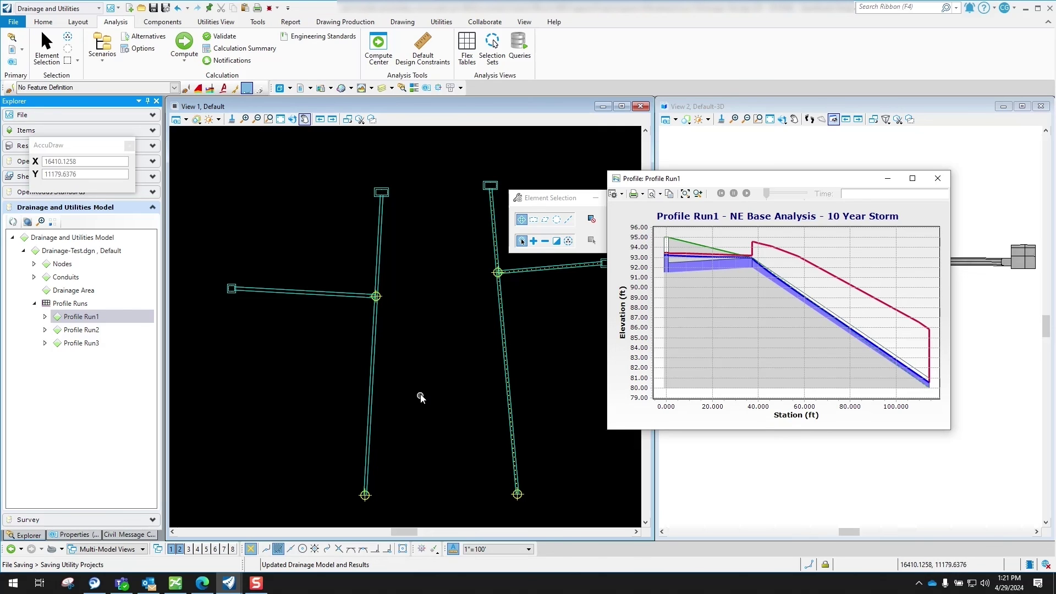
- Open the analysis profile of Profile Run2, examine the hydraulic and energy grade lines around the mid-run transition, and close it
middle_drag(549, 270, 455, 270)
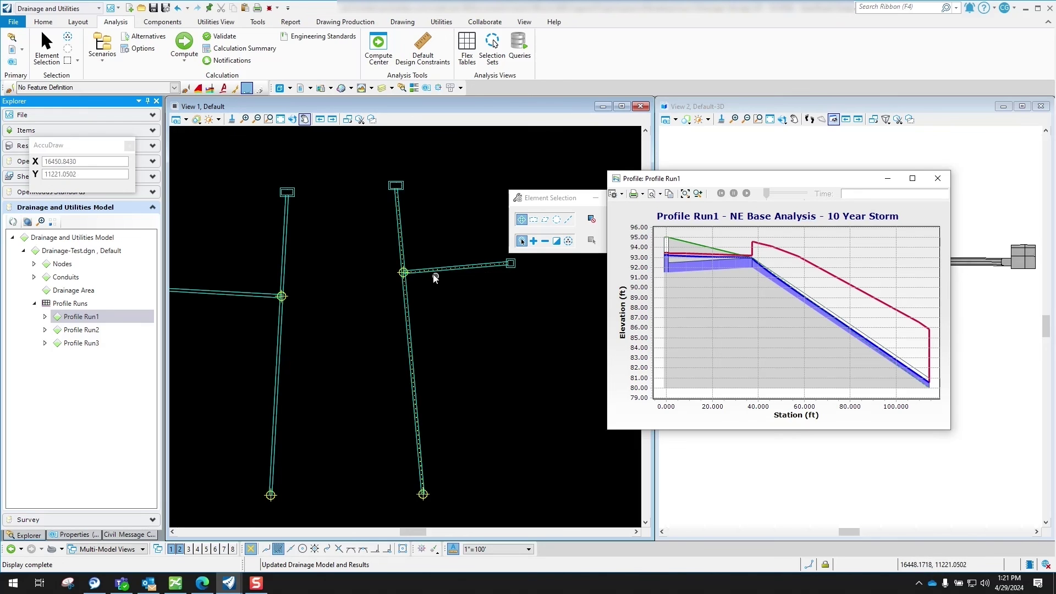
click(79, 330)
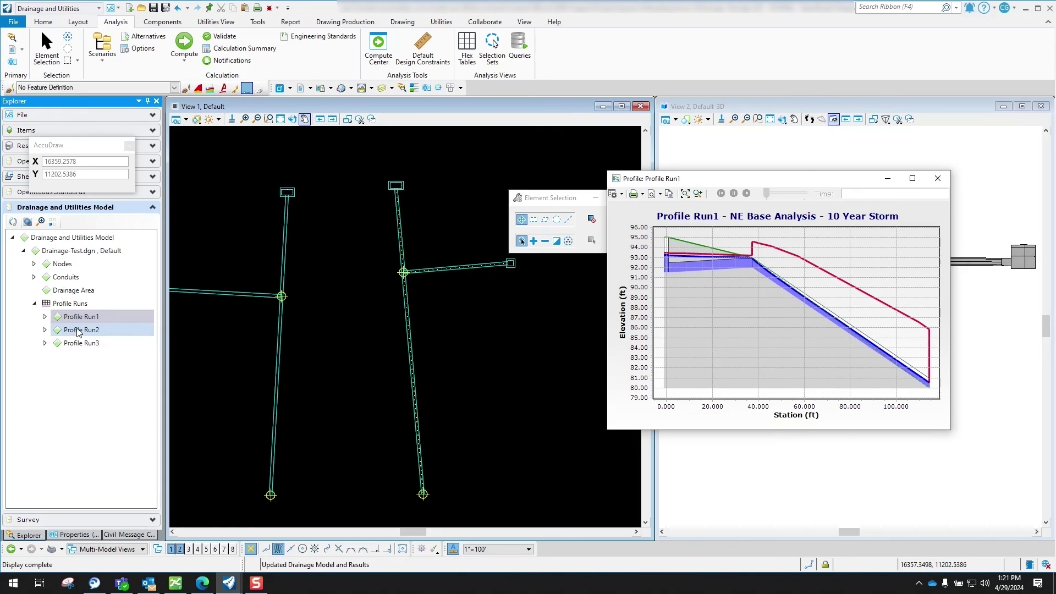
right_click(84, 332)
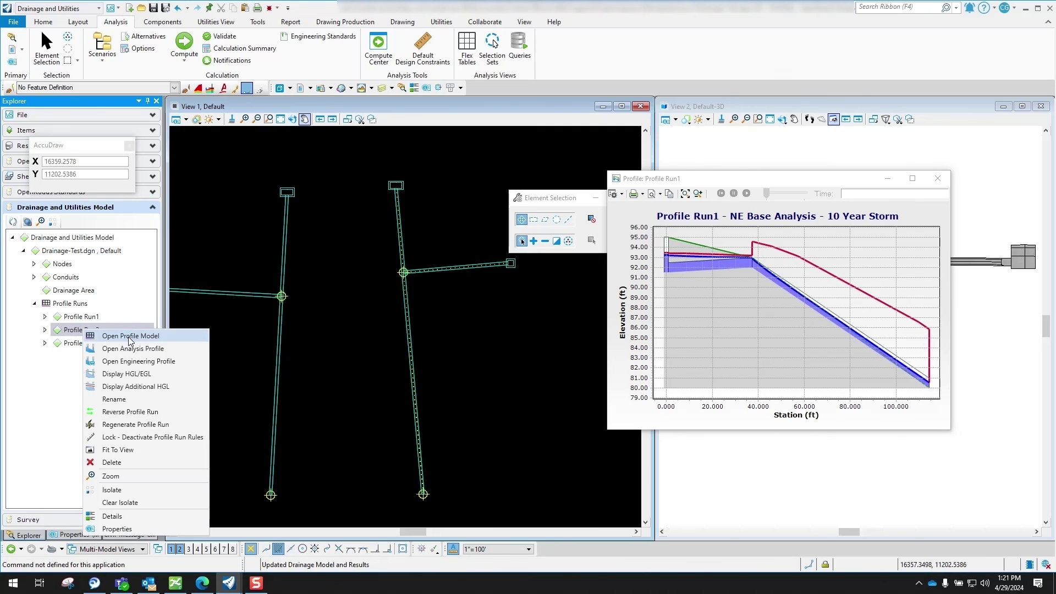
click(135, 342)
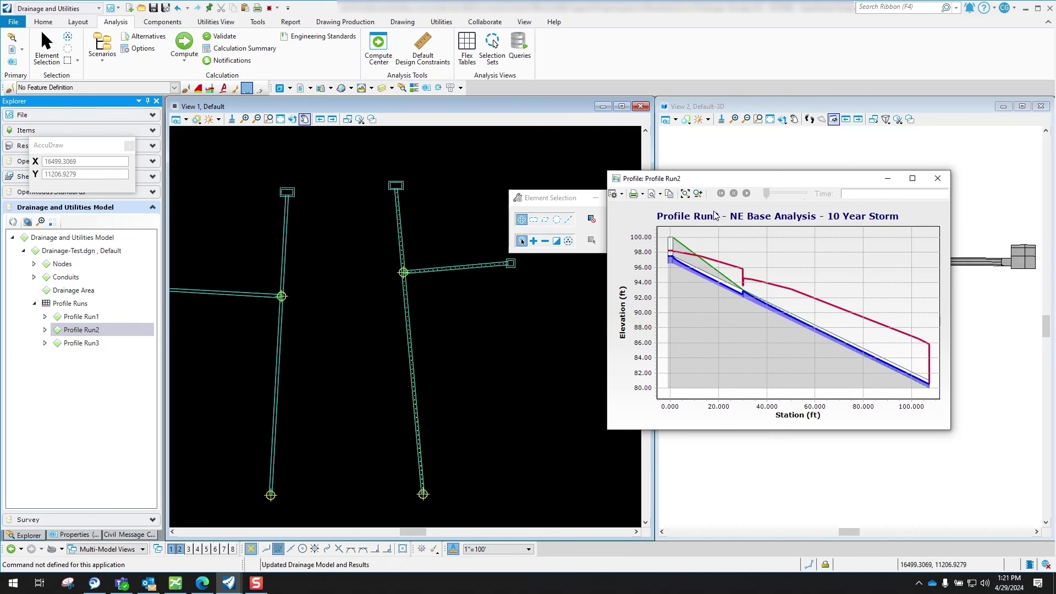
click(698, 194)
drag(790, 336, 707, 245)
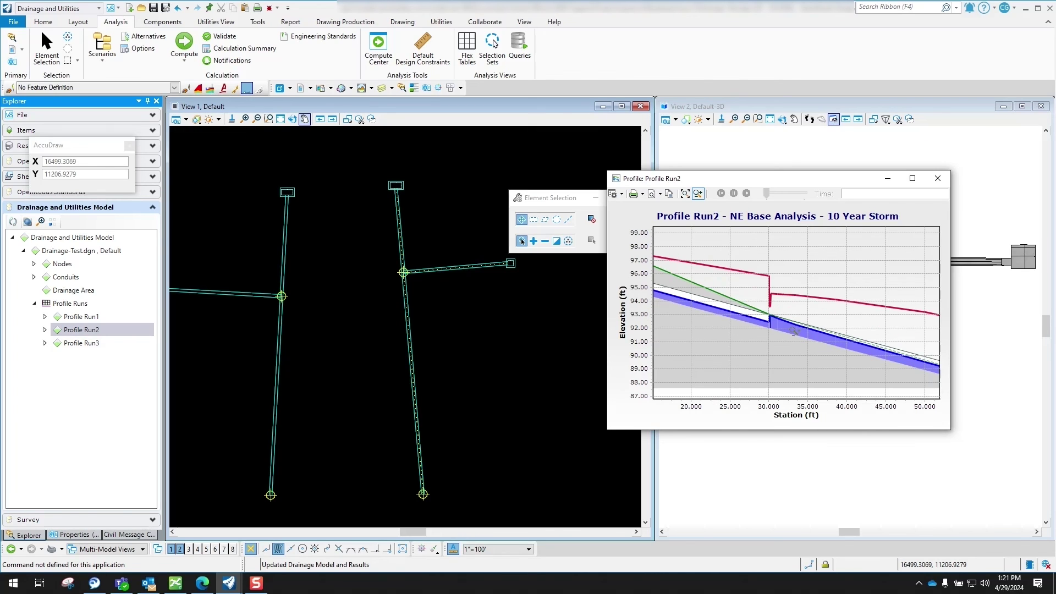
click(937, 178)
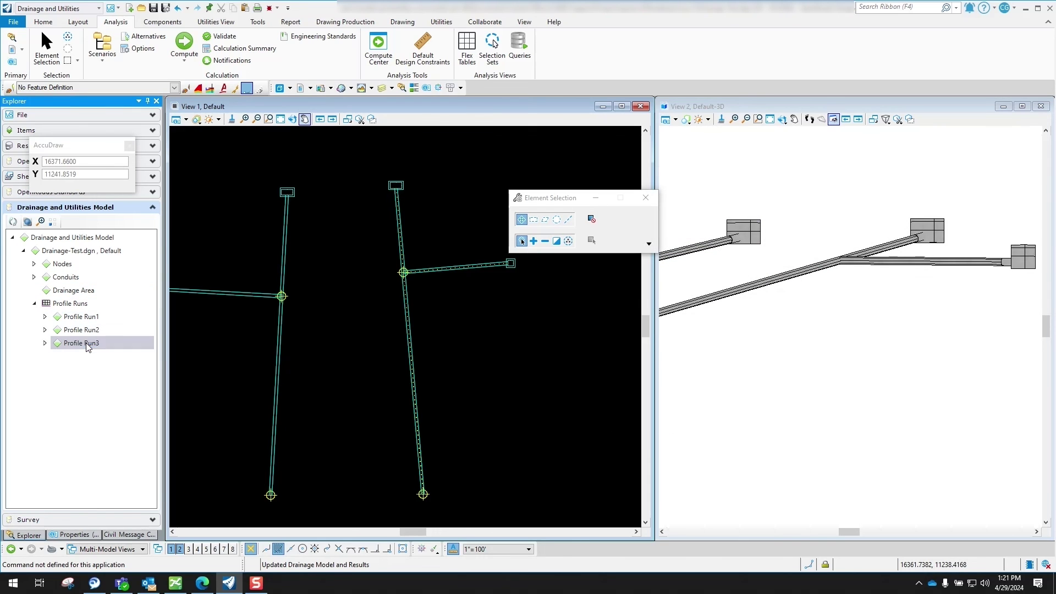
- Review the analysis profile of Profile Run3 for the east lateral and close its window
right_click(87, 345)
click(154, 362)
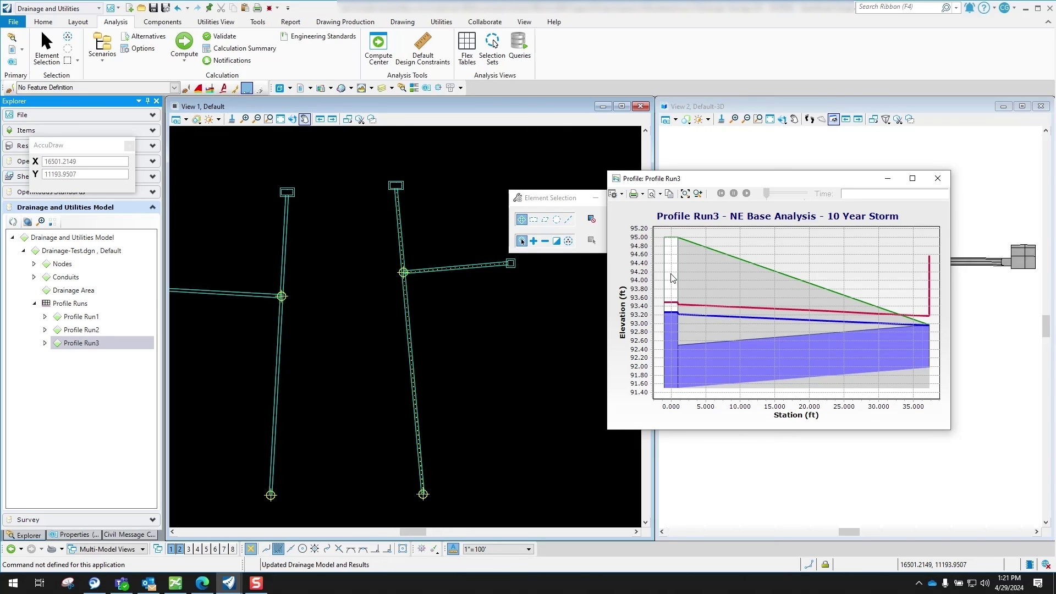
click(938, 179)
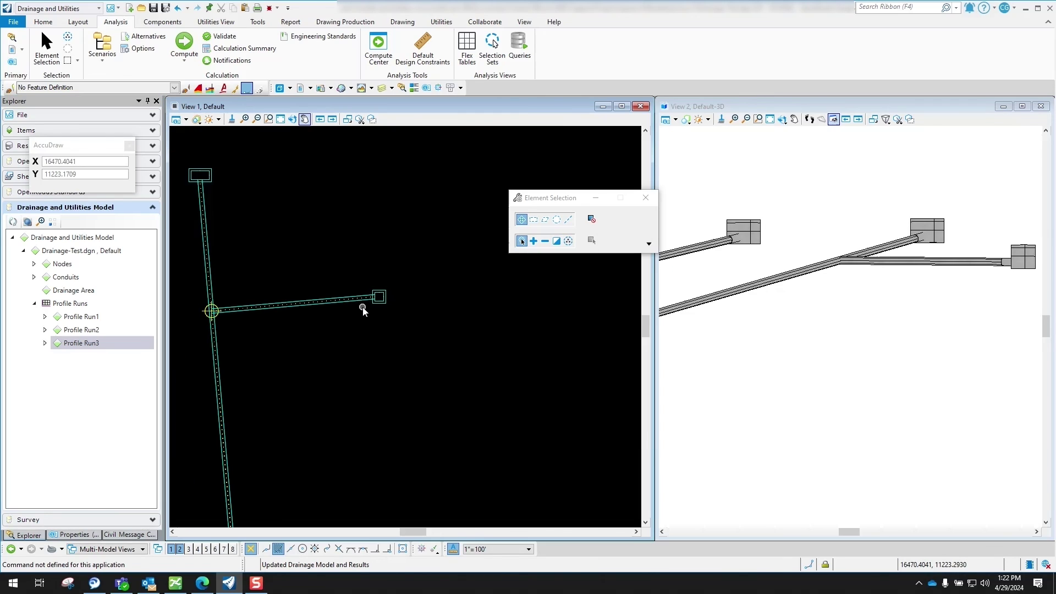
scroll(362, 307, down, 3)
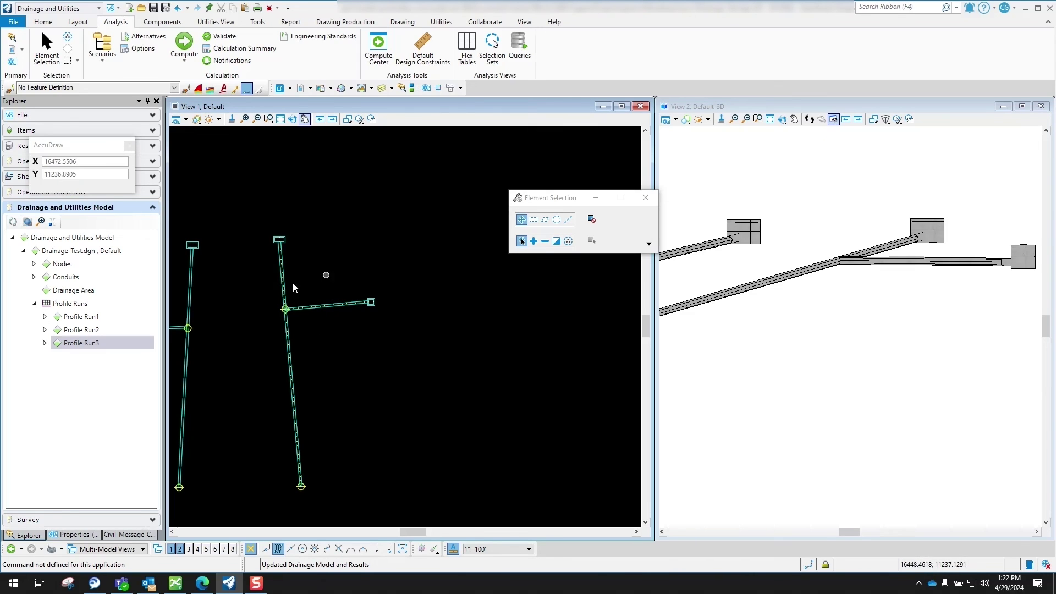
scroll(401, 305, down, 2)
scroll(402, 306, down, 1)
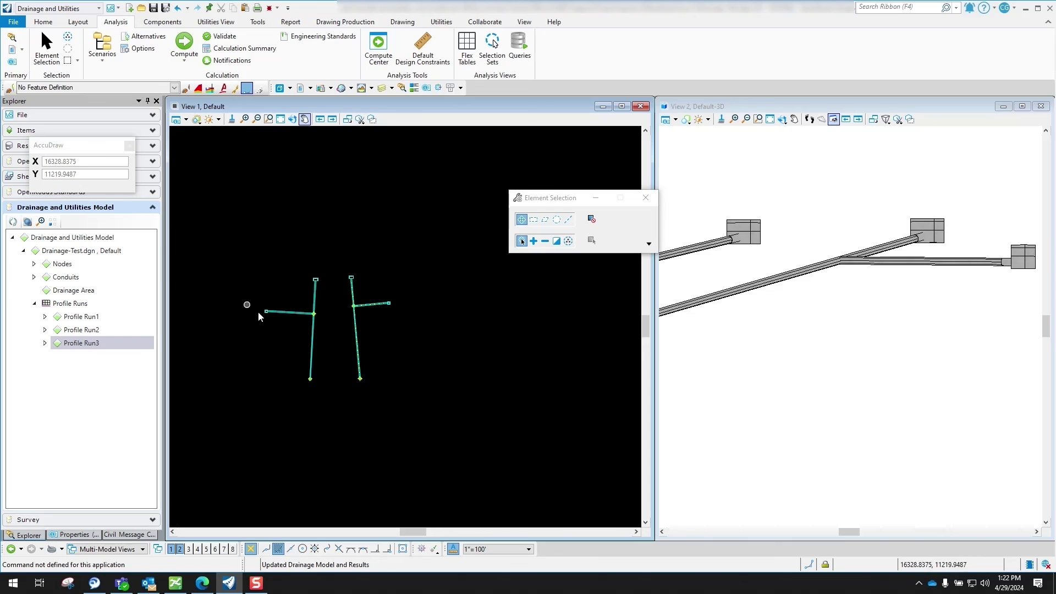